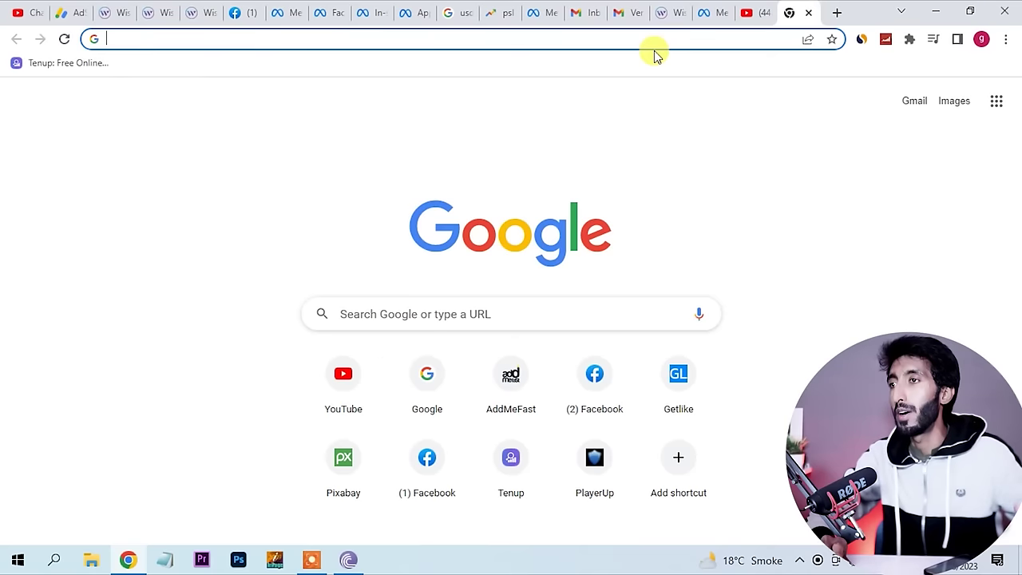
- Search Google for "facebook creator studio" and open the Creator Studio - Facebook result
{"action": "type", "text": "google.com"}
{"action": "key", "text": "Return"}
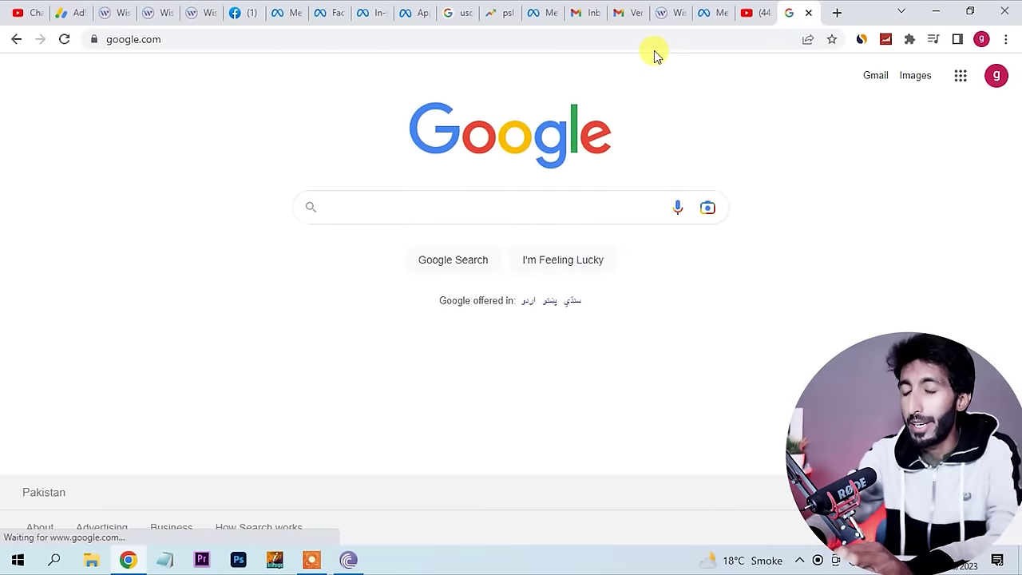
{"action": "type", "text": "fa"}
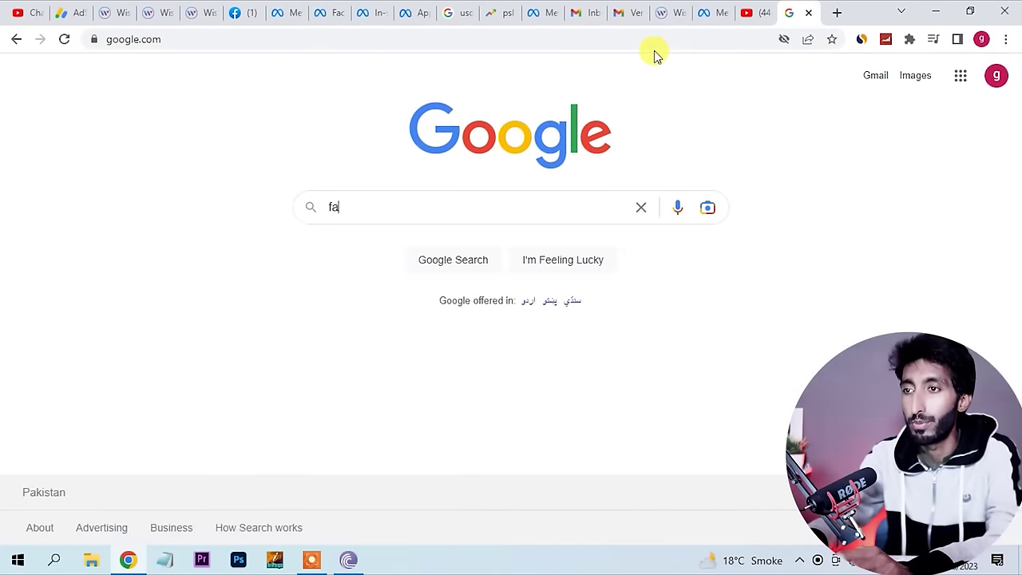
{"action": "key", "text": "Down"}
{"action": "key", "text": "Return"}
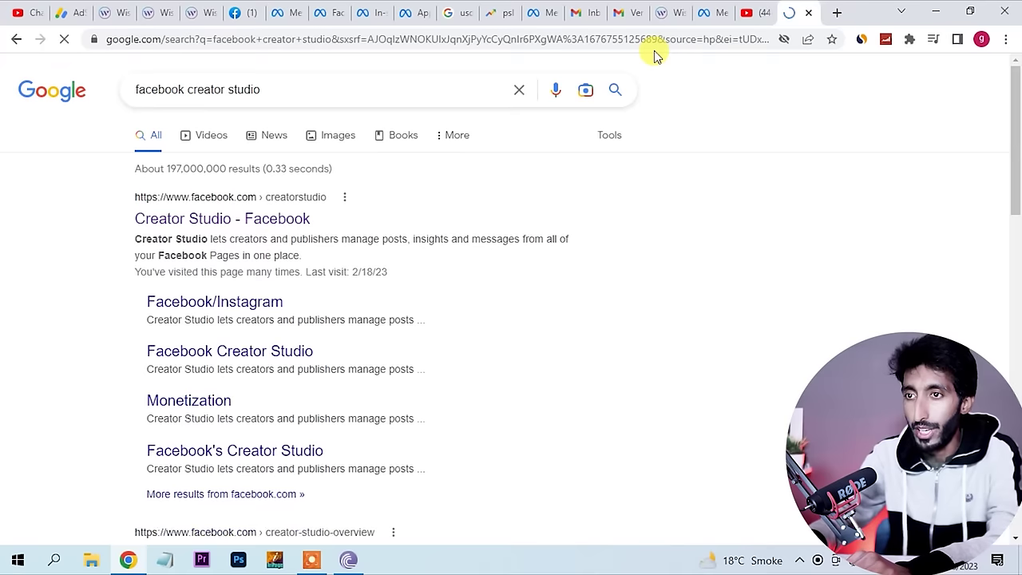
{"action": "left_click", "coordinate": [214, 222]}
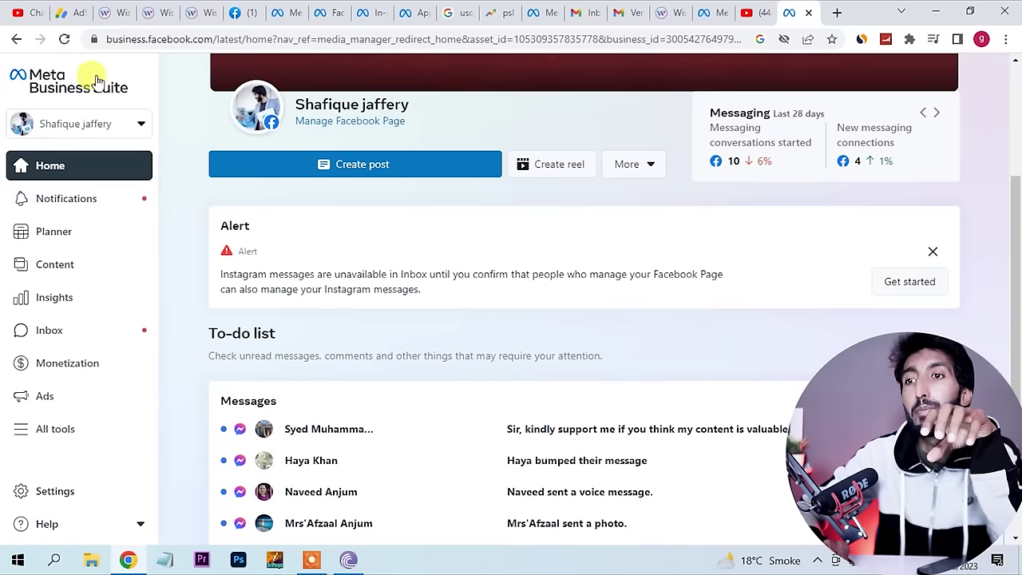
- Check the list of managed Pages, keep the current Page, and open its Monetization overview
{"action": "left_click", "coordinate": [126, 130]}
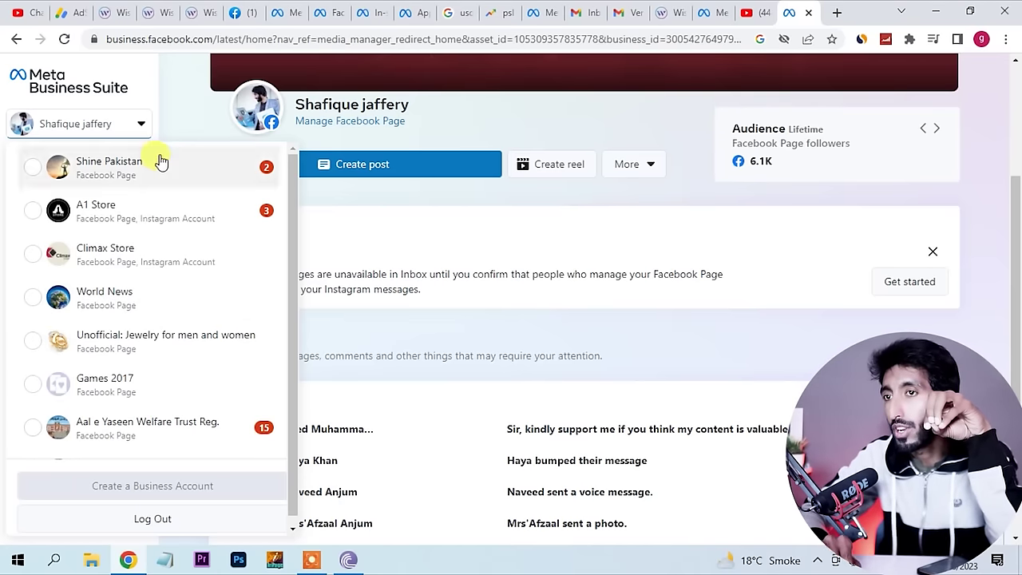
{"action": "left_click", "coordinate": [186, 124]}
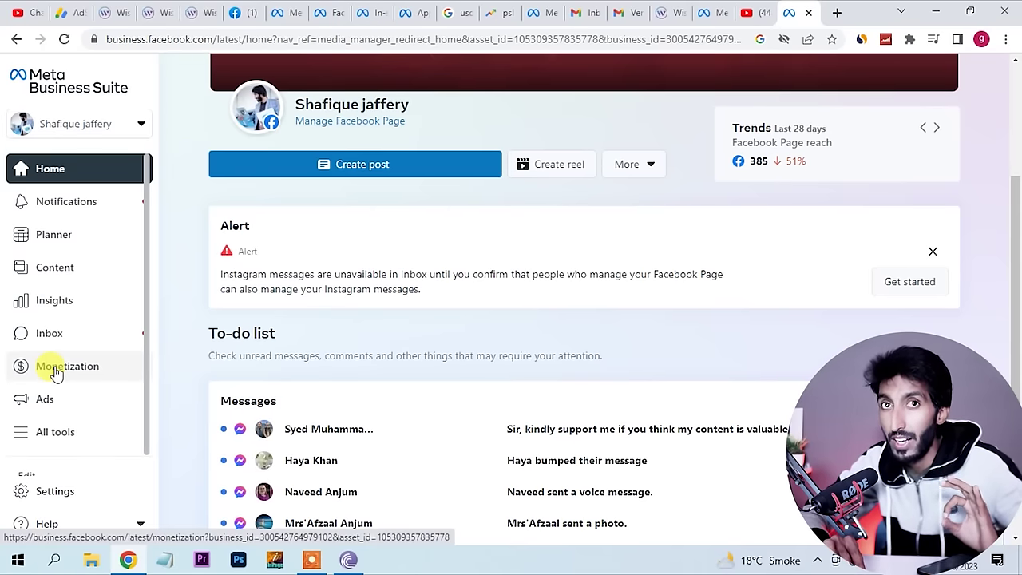
{"action": "left_click", "coordinate": [56, 369]}
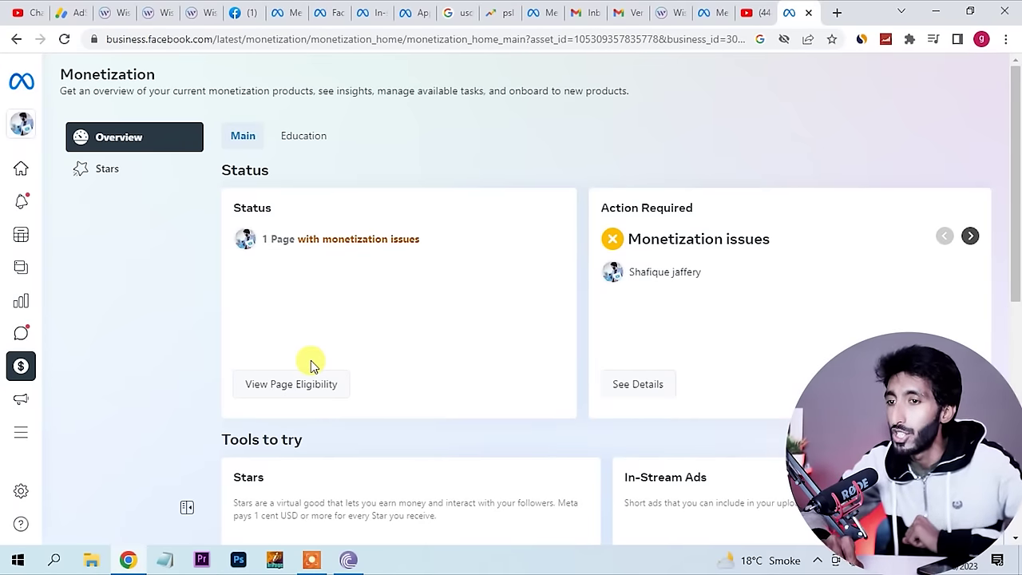
- Examine the eligibility requirements for Stars, In-Stream Ads and Subscriptions under Tools to try
{"action": "scroll", "coordinate": [310, 361], "scroll_direction": "down", "scroll_amount": 4}
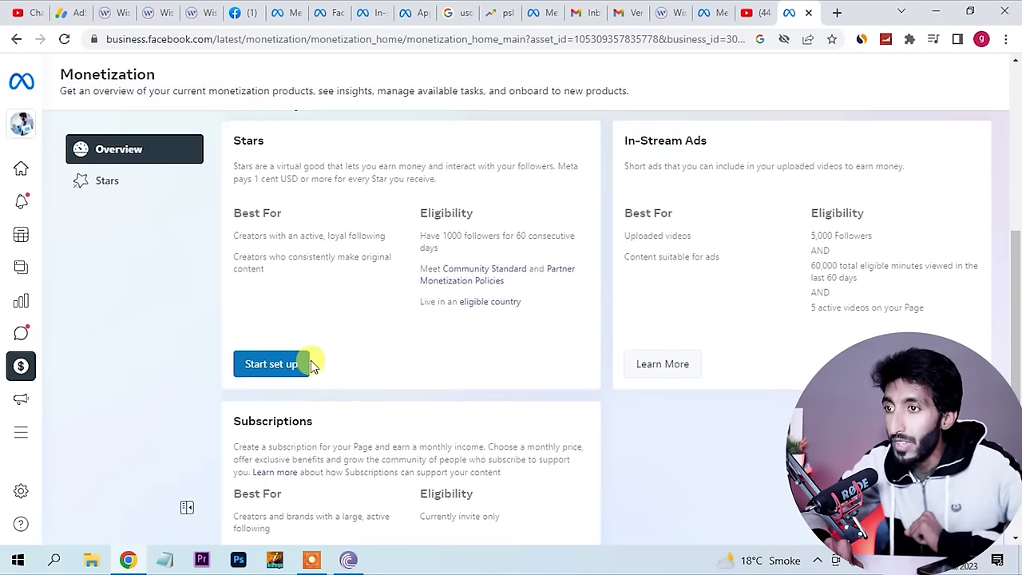
{"action": "scroll", "coordinate": [311, 365], "scroll_direction": "down", "scroll_amount": 1}
{"action": "scroll", "coordinate": [311, 364], "scroll_direction": "up", "scroll_amount": 1}
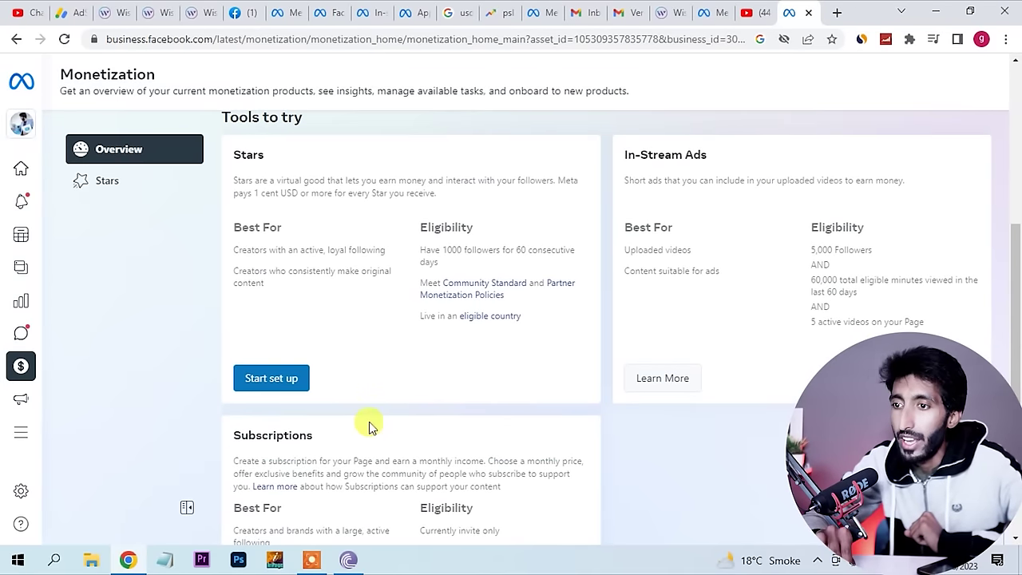
{"action": "scroll", "coordinate": [354, 456], "scroll_direction": "down", "scroll_amount": 2}
{"action": "scroll", "coordinate": [355, 458], "scroll_direction": "up", "scroll_amount": 1}
{"action": "scroll", "coordinate": [356, 457], "scroll_direction": "down", "scroll_amount": 1}
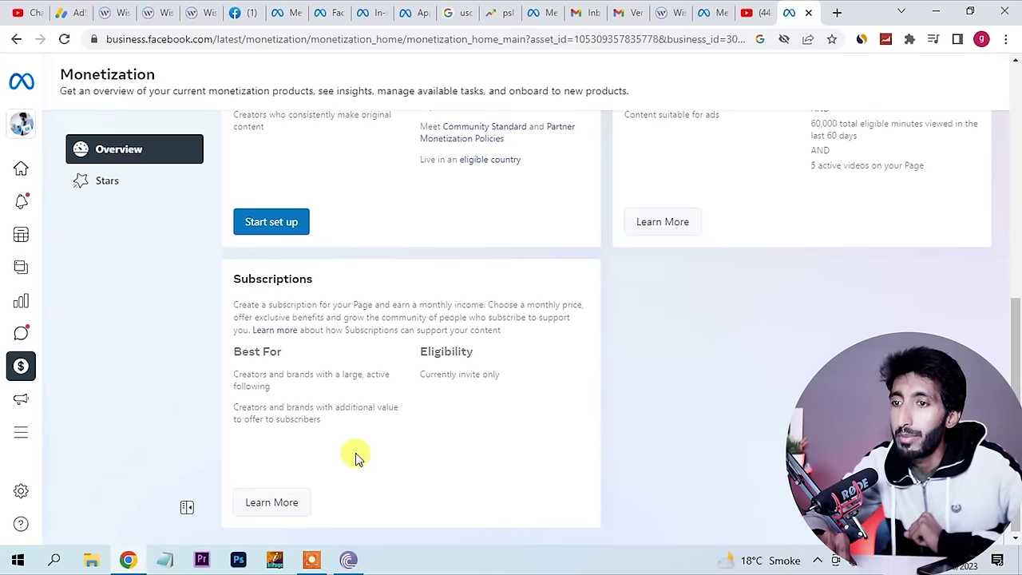
{"action": "scroll", "coordinate": [472, 500], "scroll_direction": "up", "scroll_amount": 2}
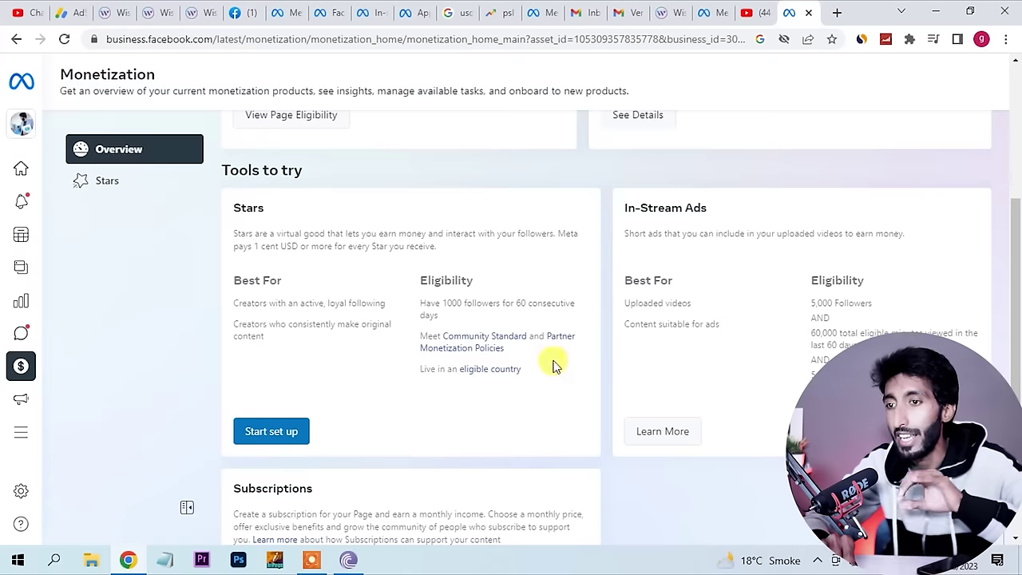
{"action": "left_click", "coordinate": [277, 433]}
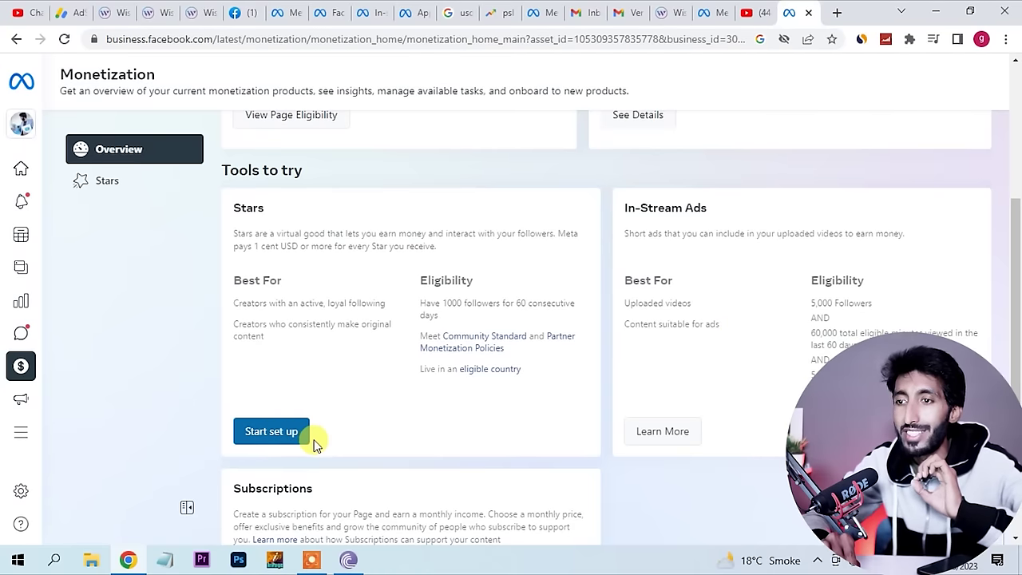
{"action": "double_click", "coordinate": [452, 304]}
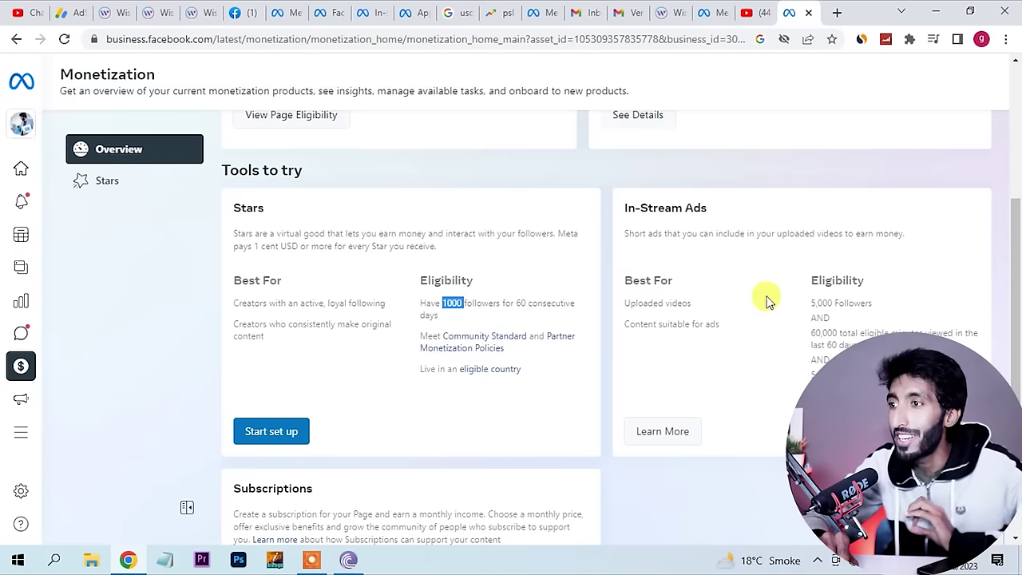
{"action": "double_click", "coordinate": [828, 303]}
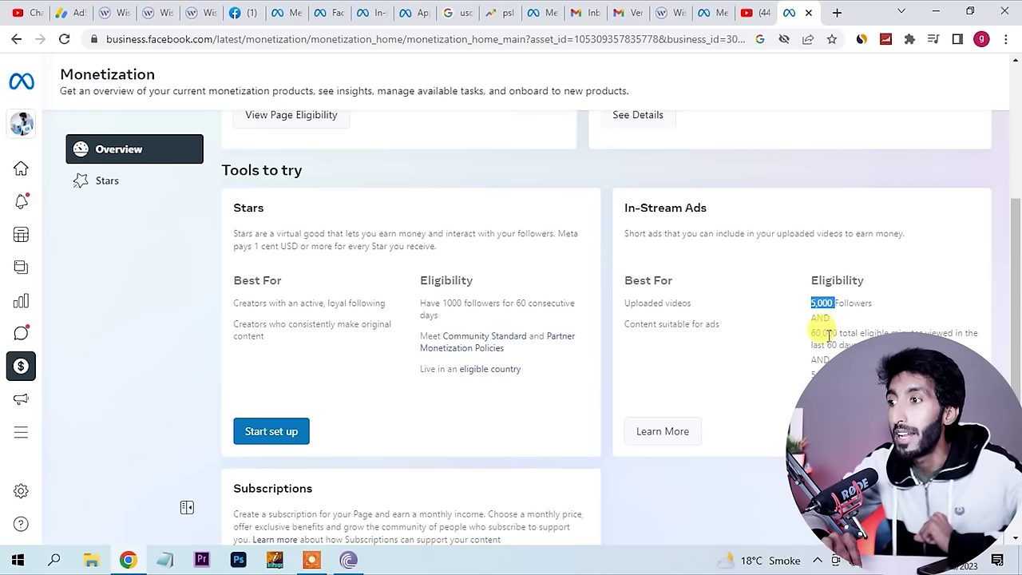
{"action": "double_click", "coordinate": [826, 334]}
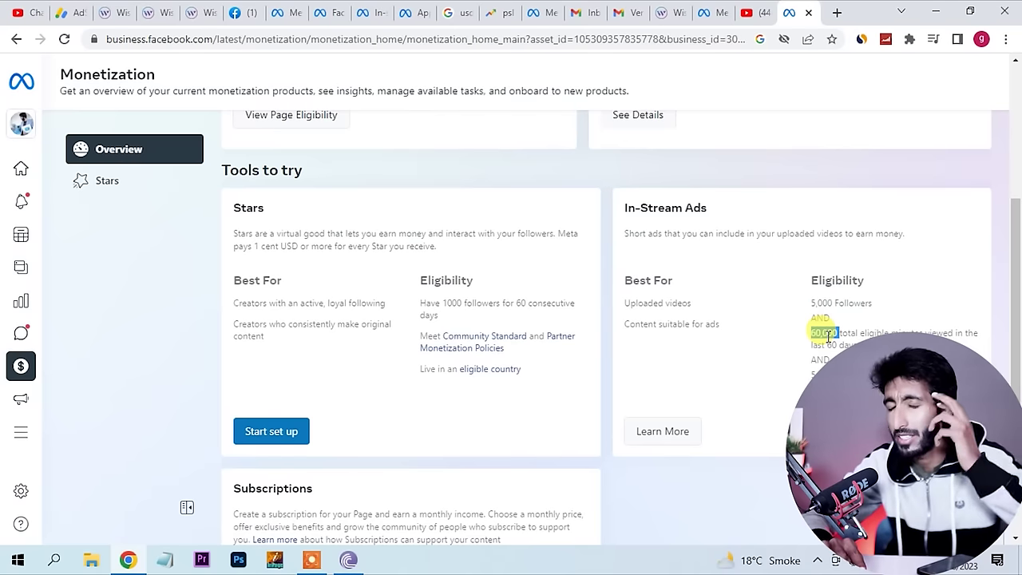
{"action": "left_click", "coordinate": [833, 345]}
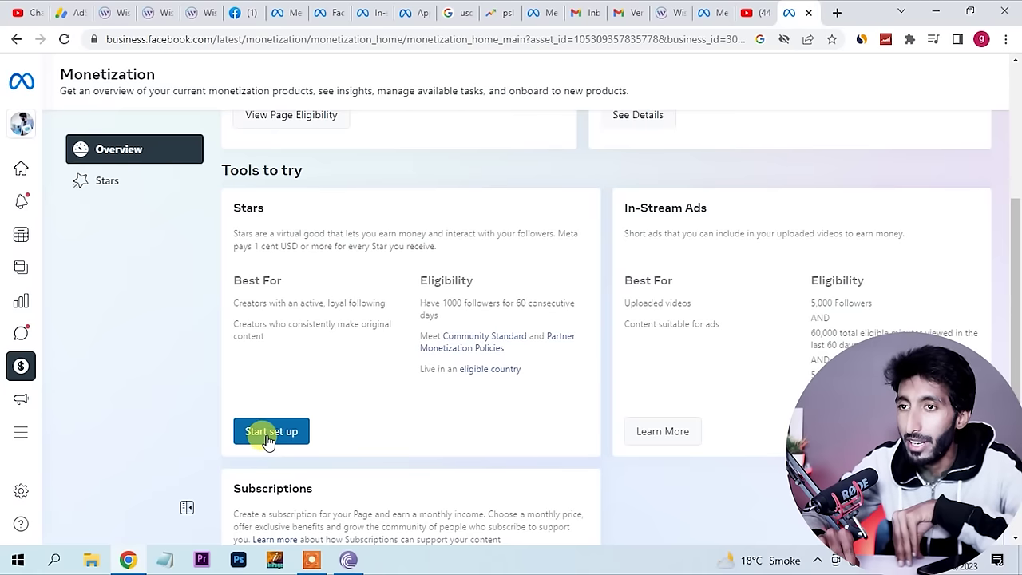
- Start the Stars onboarding and proceed through verifying the details to the payout account setup form
{"action": "left_click", "coordinate": [162, 189]}
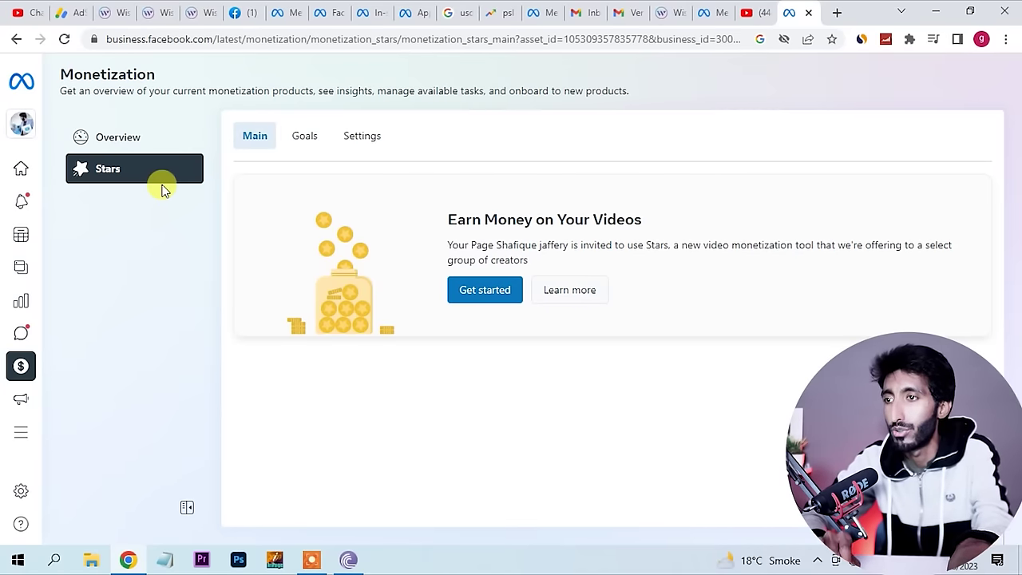
{"action": "left_click", "coordinate": [457, 297]}
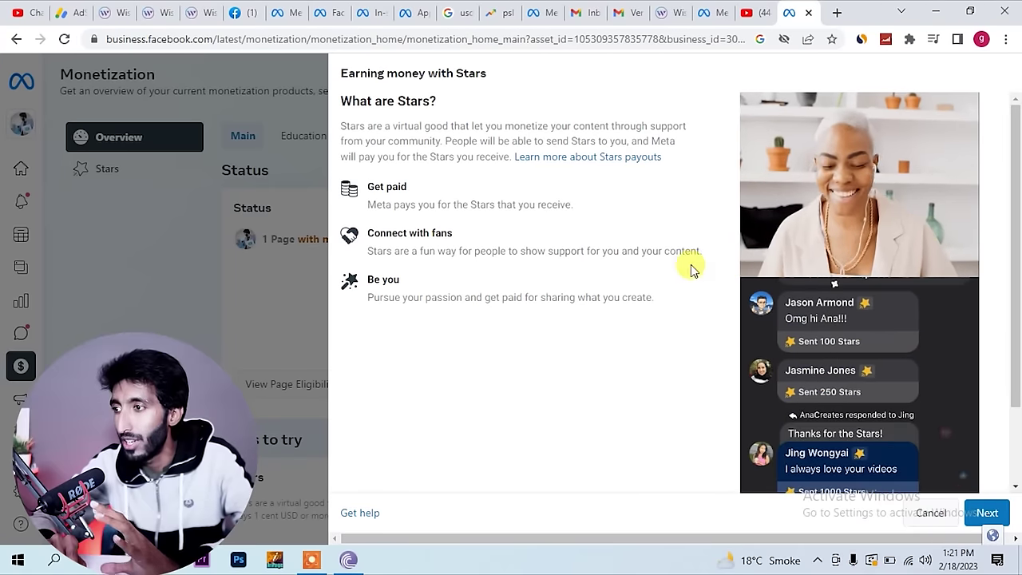
{"action": "left_click", "coordinate": [987, 512]}
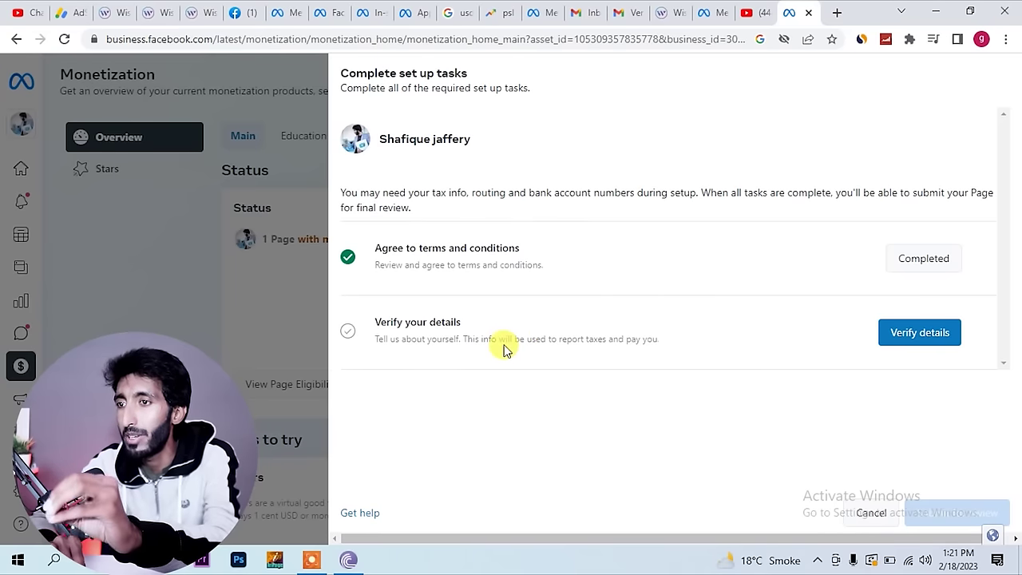
{"action": "left_click", "coordinate": [906, 343]}
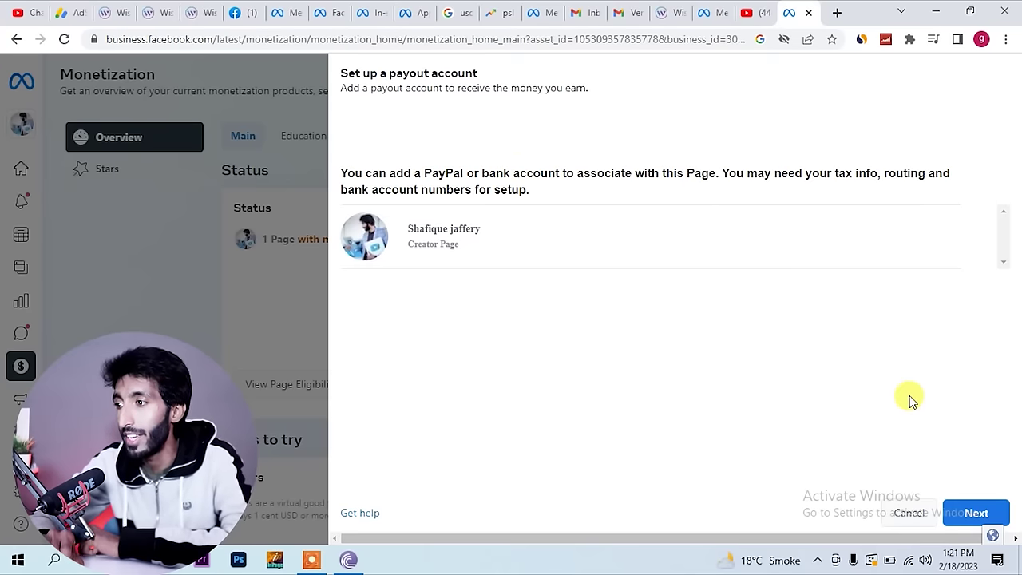
{"action": "left_click", "coordinate": [972, 517]}
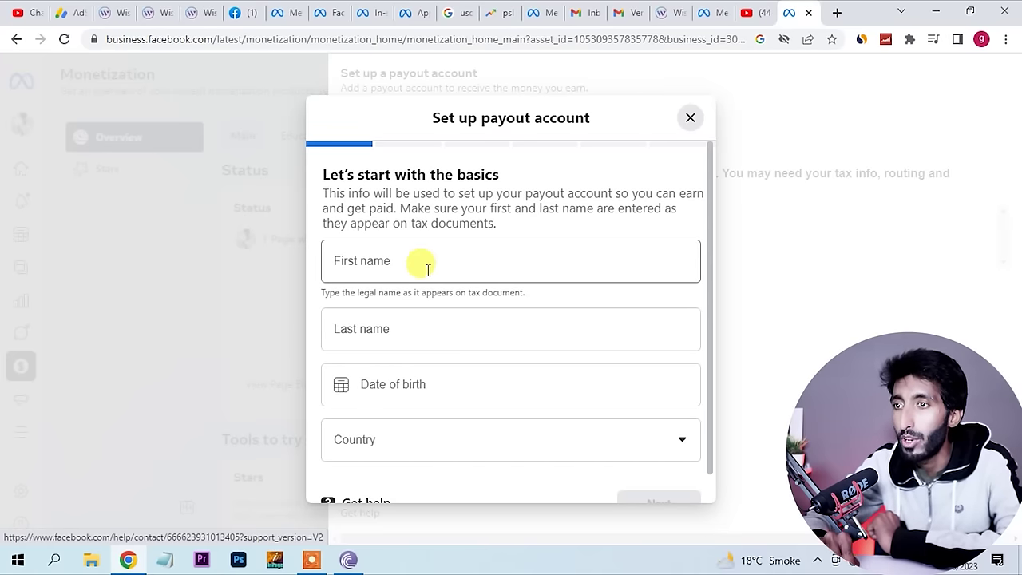
- Fill in the legal first name, last name and date of birth, set the country to Pakistan, and continue
{"action": "scroll", "coordinate": [388, 294], "scroll_direction": "down", "scroll_amount": 1}
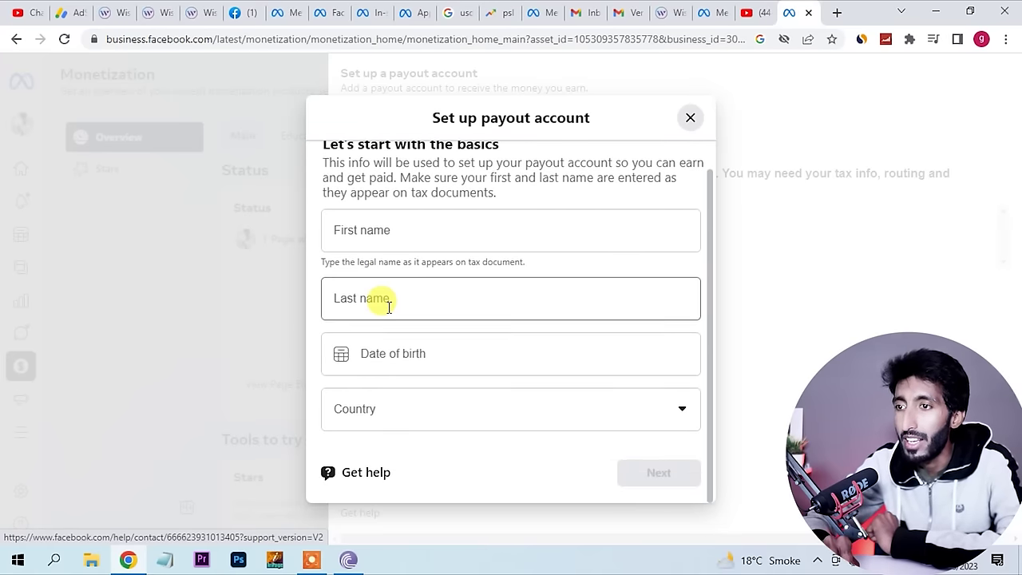
{"action": "left_click", "coordinate": [402, 411]}
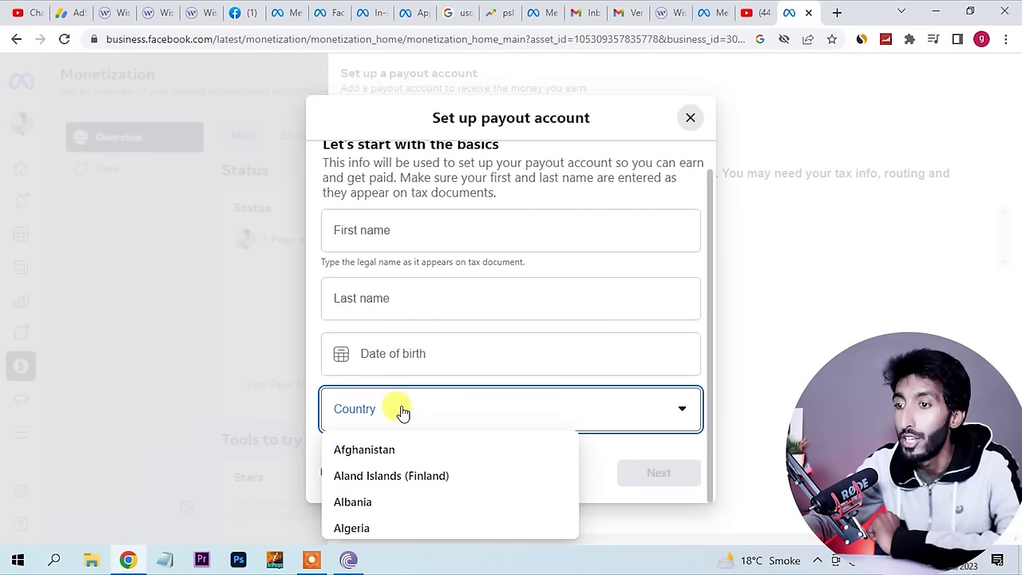
{"action": "type", "text": "pak"}
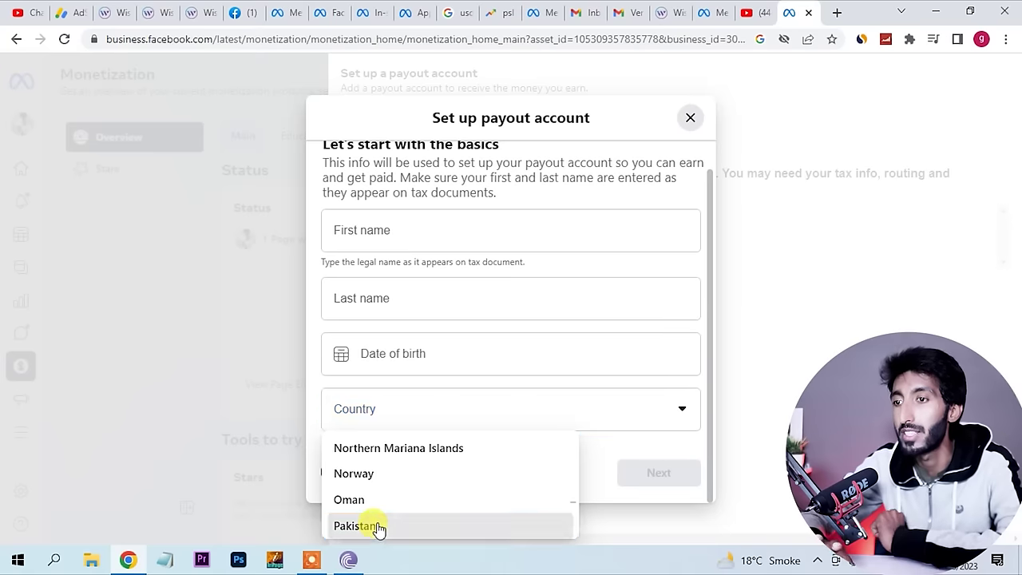
{"action": "left_click", "coordinate": [377, 527]}
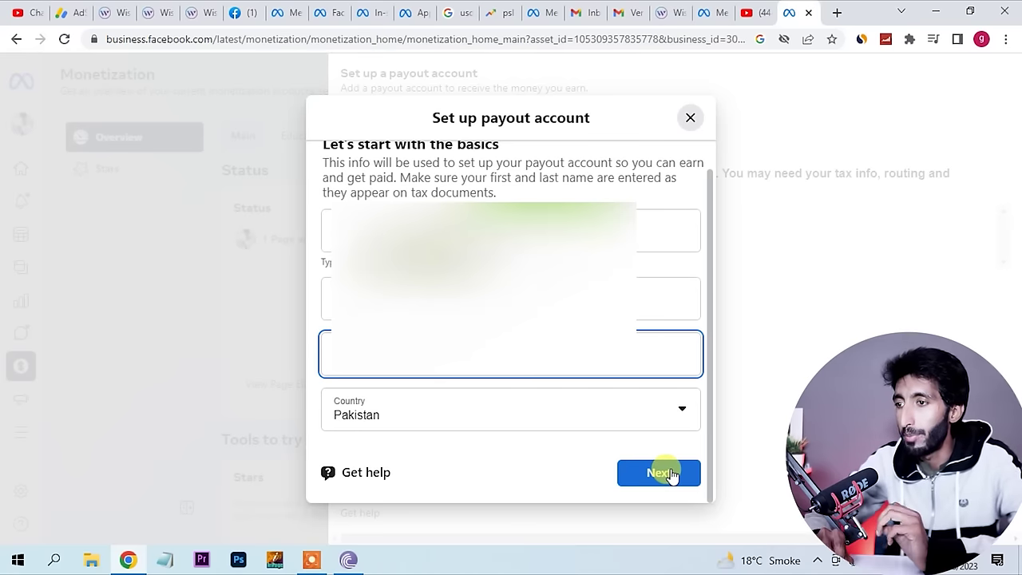
{"action": "left_click", "coordinate": [671, 474]}
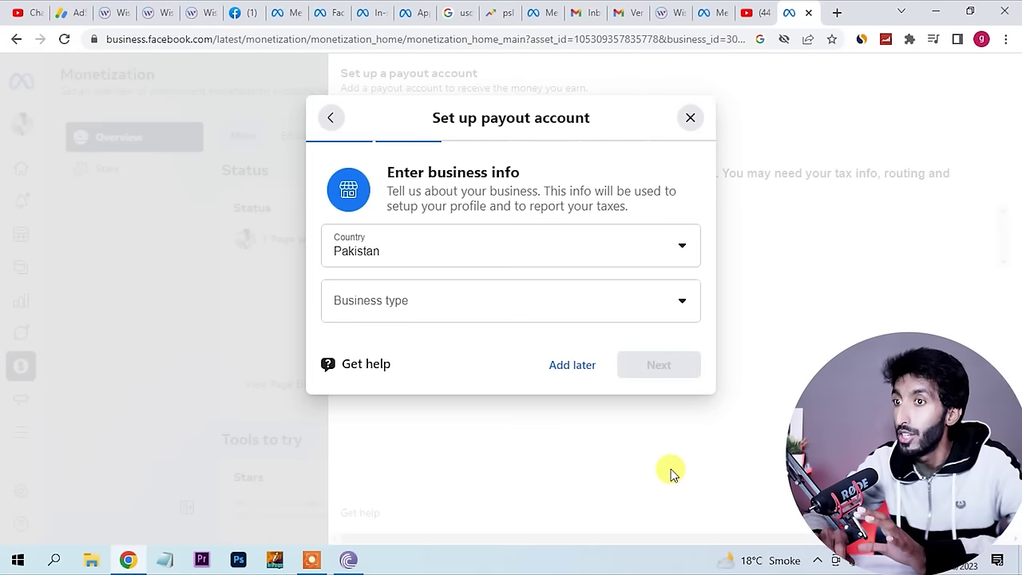
- Set the business type to Individual and continue to the personal information form
{"action": "left_click", "coordinate": [662, 304]}
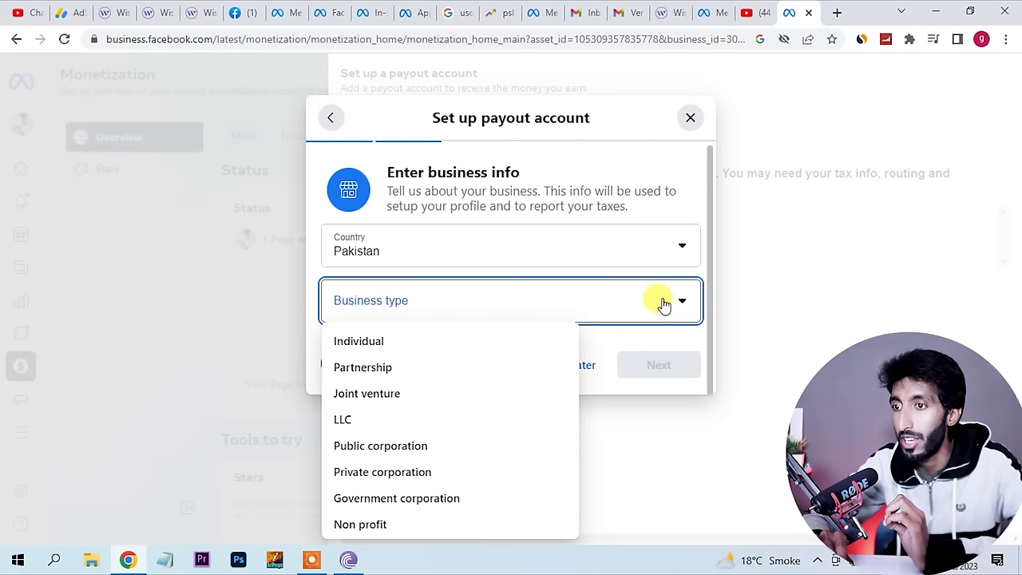
{"action": "left_click", "coordinate": [359, 342]}
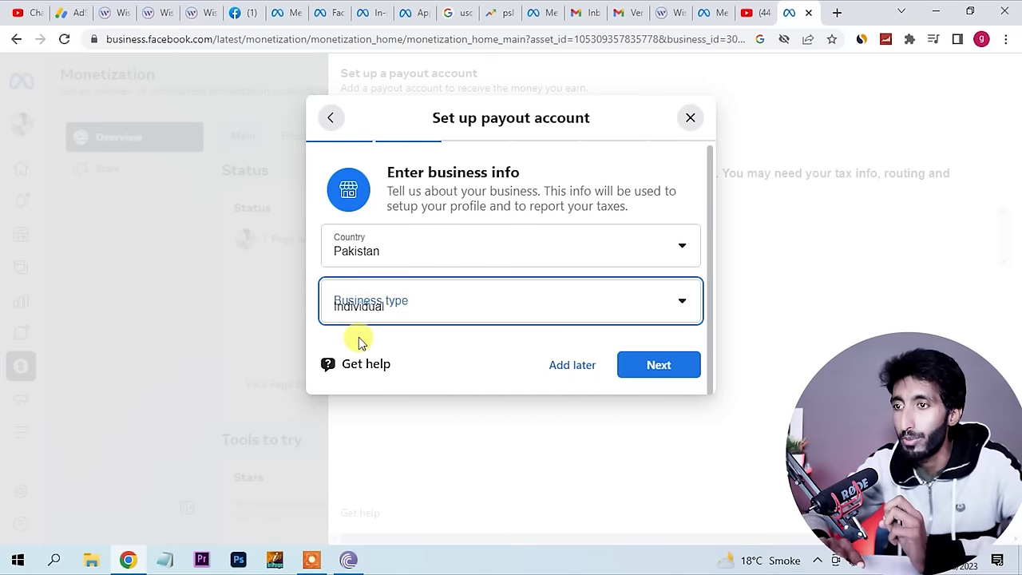
{"action": "left_click", "coordinate": [659, 368]}
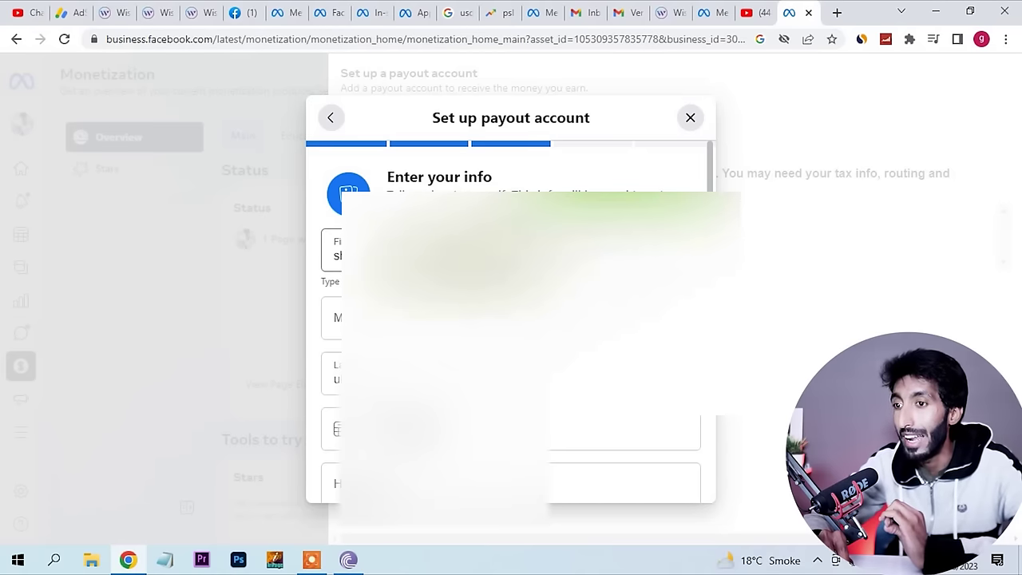
- Complete the personal, contact and tax details, certify the taxpayer identification number, and continue to the payout method choice
{"action": "scroll", "coordinate": [512, 320], "scroll_direction": "down", "scroll_amount": 5}
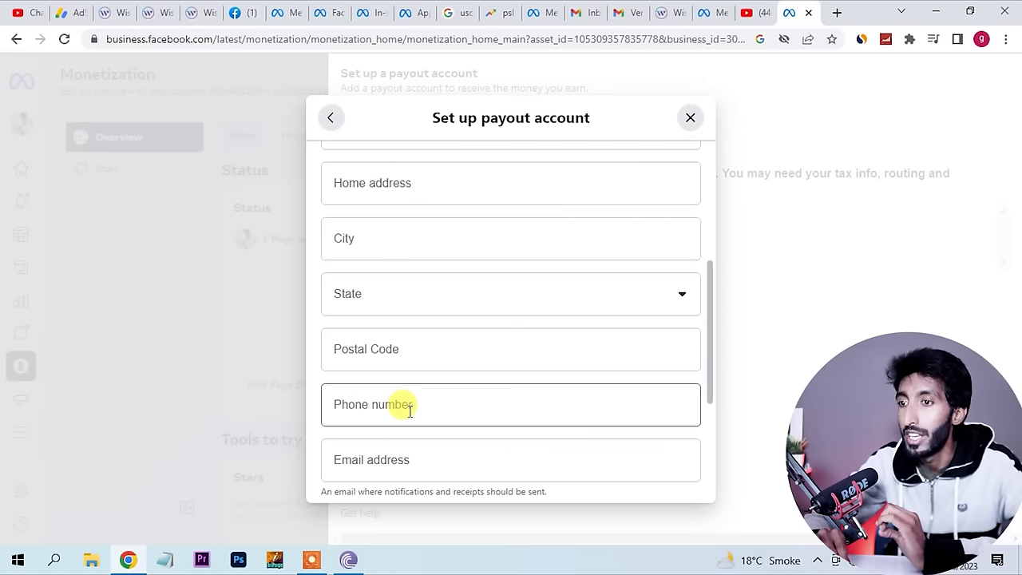
{"action": "scroll", "coordinate": [410, 410], "scroll_direction": "down", "scroll_amount": 1}
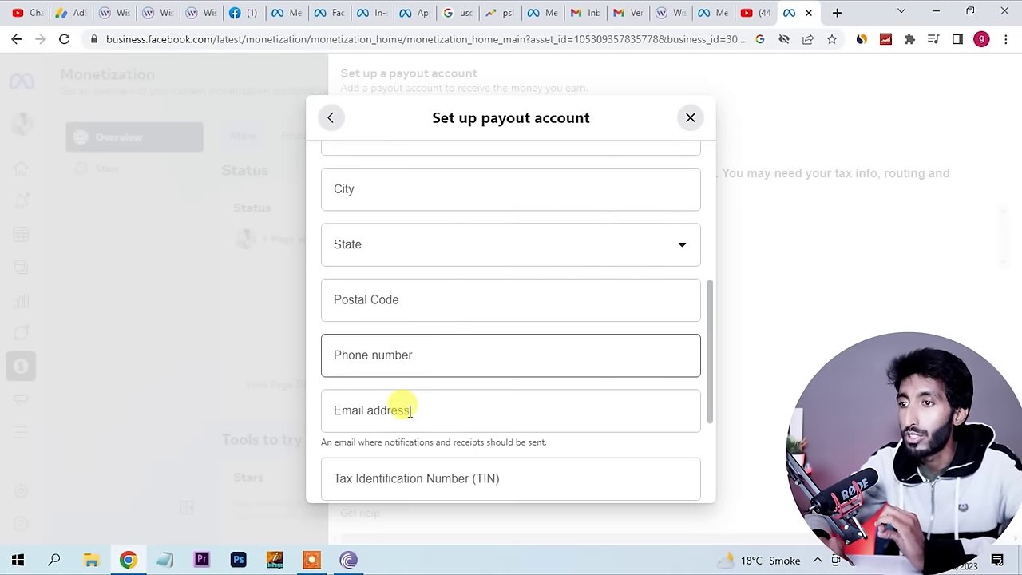
{"action": "scroll", "coordinate": [404, 403], "scroll_direction": "down", "scroll_amount": 3}
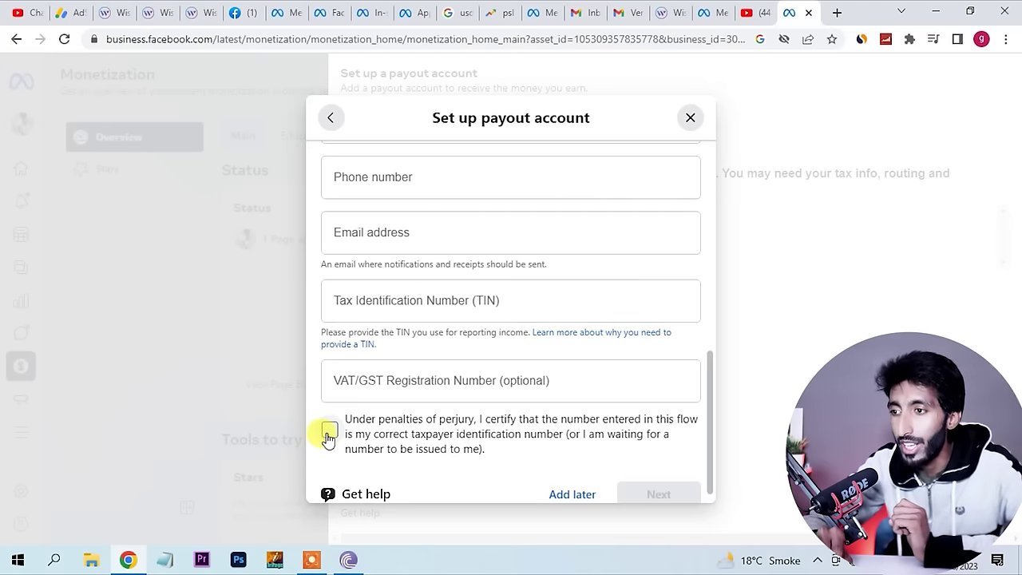
{"action": "scroll", "coordinate": [516, 455], "scroll_direction": "down", "scroll_amount": 1}
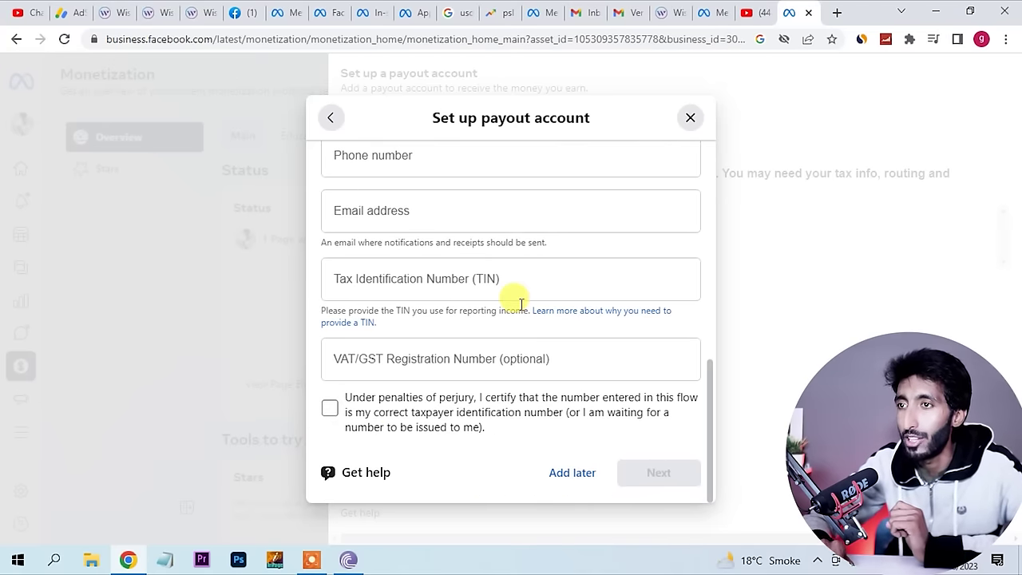
{"action": "scroll", "coordinate": [520, 303], "scroll_direction": "up", "scroll_amount": 2}
{"action": "scroll", "coordinate": [520, 304], "scroll_direction": "up", "scroll_amount": 3}
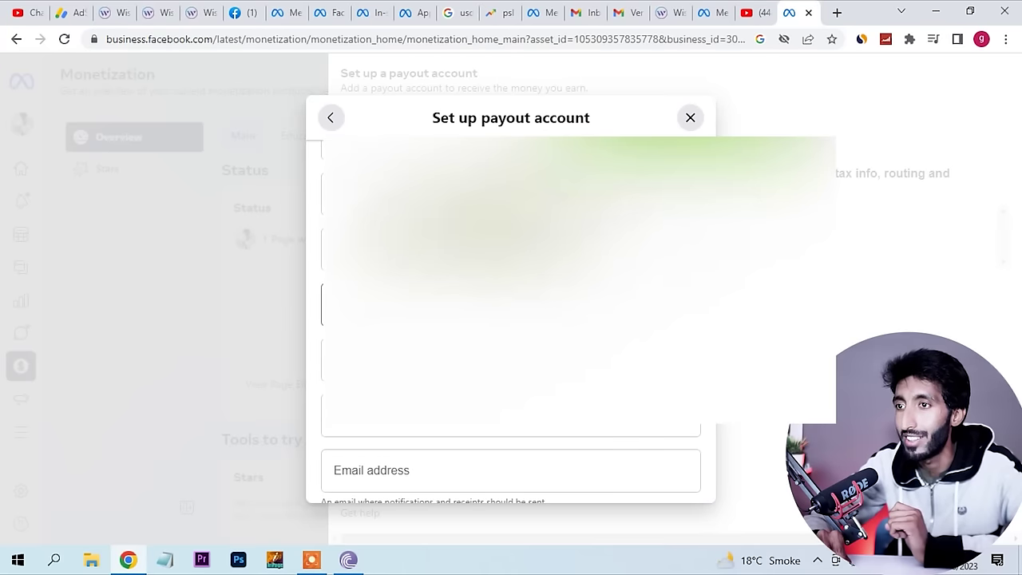
{"action": "scroll", "coordinate": [334, 407], "scroll_direction": "down", "scroll_amount": 4}
{"action": "left_click", "coordinate": [330, 408]}
{"action": "left_click", "coordinate": [660, 473]}
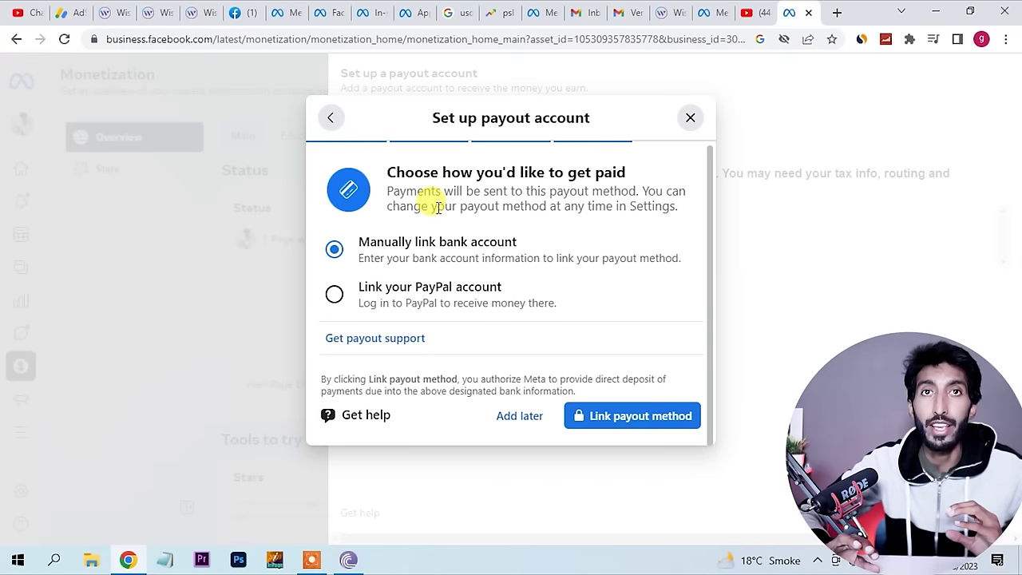
- Review the bank account payout option and set the bank's country to Pakistan
{"action": "scroll", "coordinate": [438, 208], "scroll_direction": "down", "scroll_amount": 3}
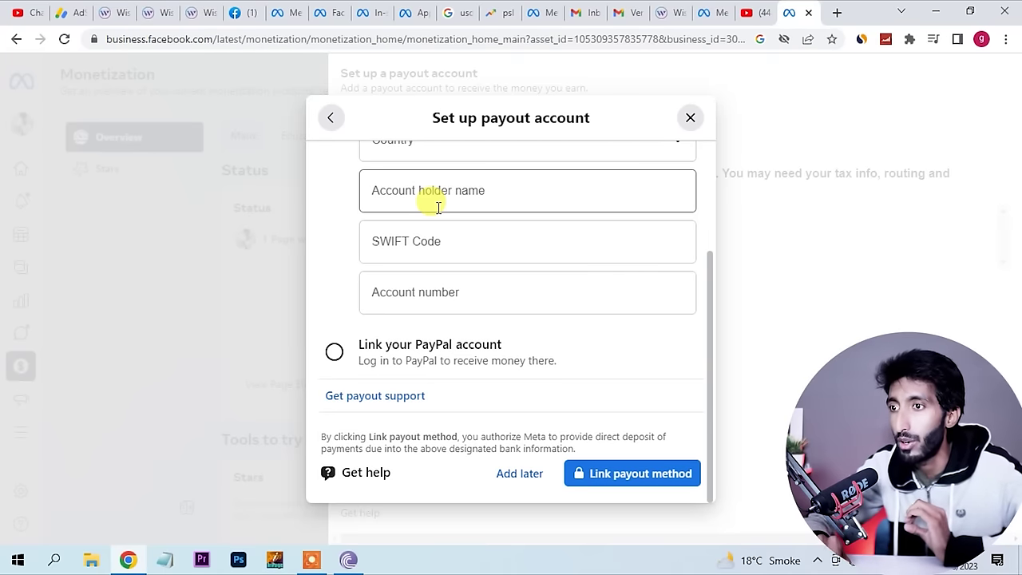
{"action": "scroll", "coordinate": [438, 208], "scroll_direction": "up", "scroll_amount": 3}
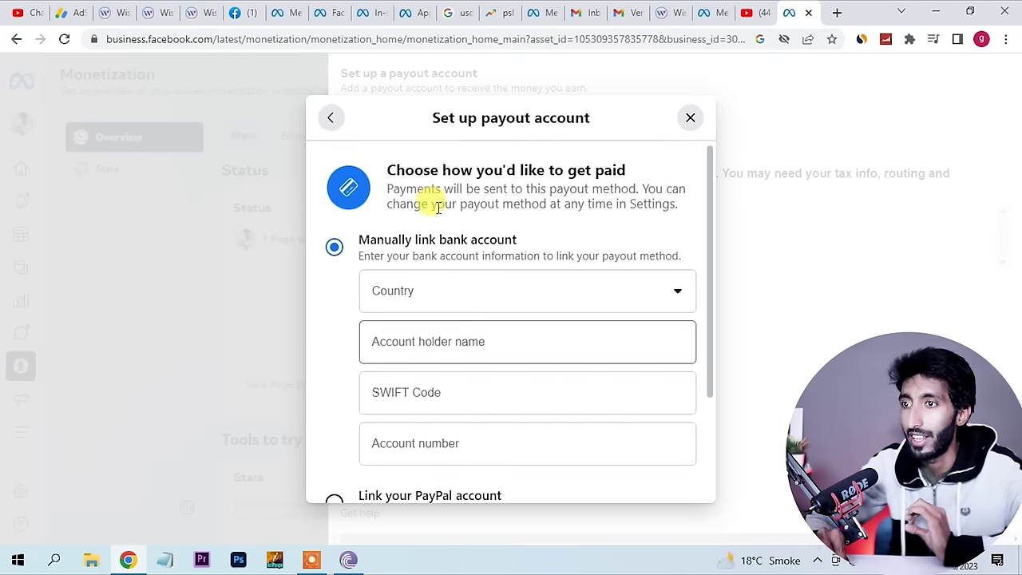
{"action": "left_click", "coordinate": [523, 313]}
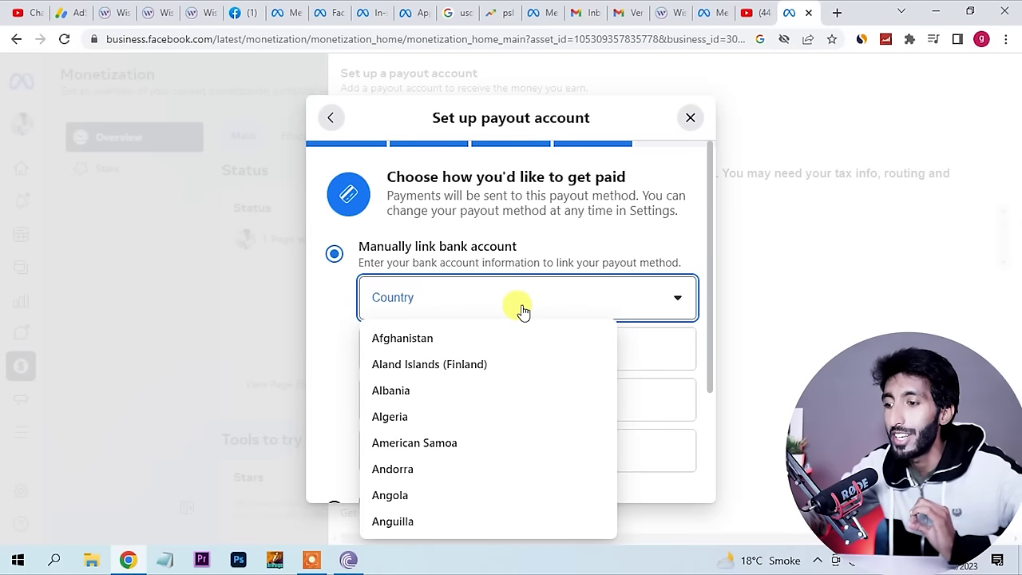
{"action": "type", "text": "pak"}
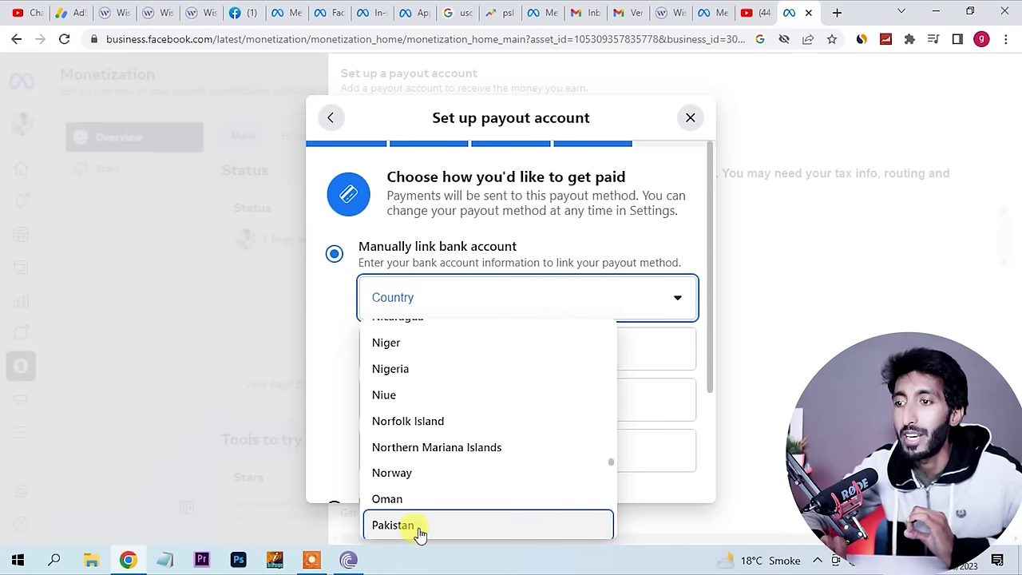
{"action": "left_click", "coordinate": [418, 527]}
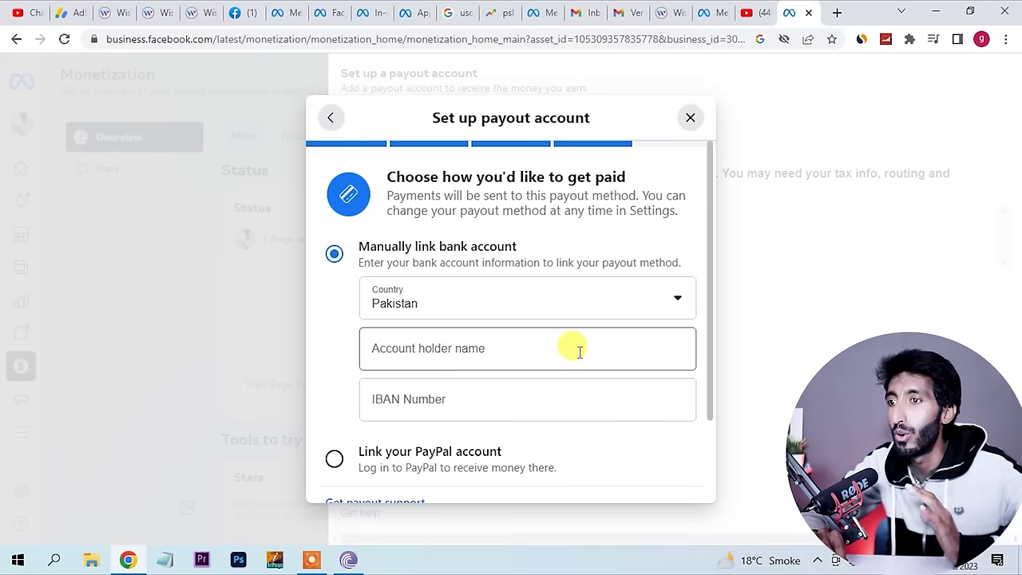
- Enter the account holder's name and the IBAN, and link the bank account as the payout method
{"action": "scroll", "coordinate": [580, 351], "scroll_direction": "down", "scroll_amount": 3}
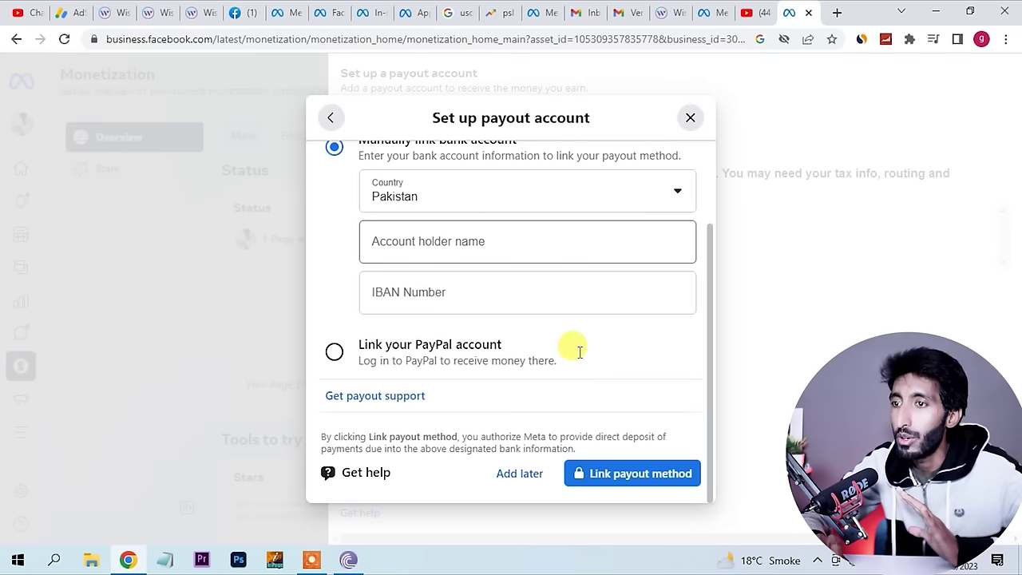
{"action": "scroll", "coordinate": [579, 354], "scroll_direction": "up", "scroll_amount": 2}
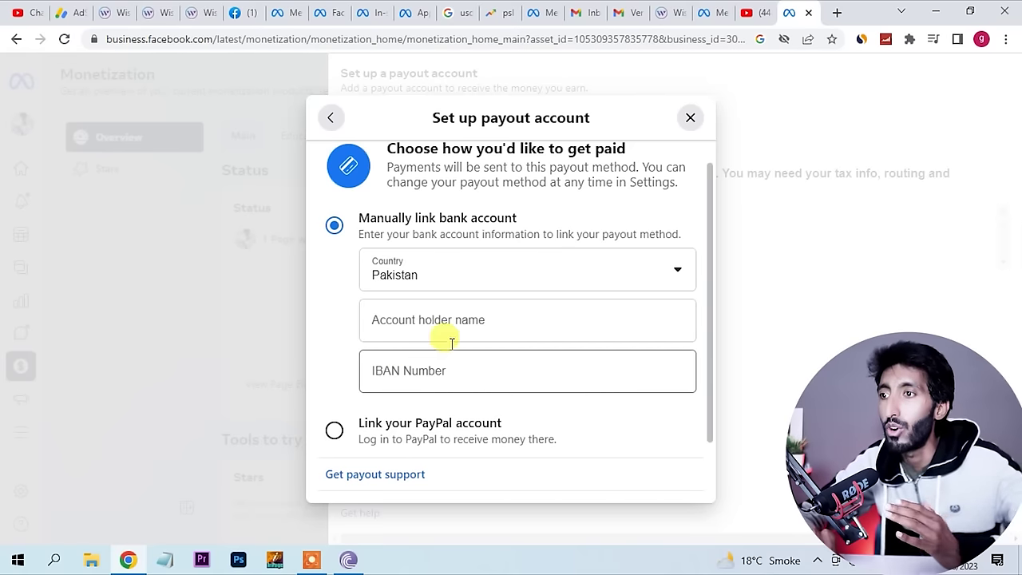
{"action": "scroll", "coordinate": [506, 321], "scroll_direction": "up", "scroll_amount": 1}
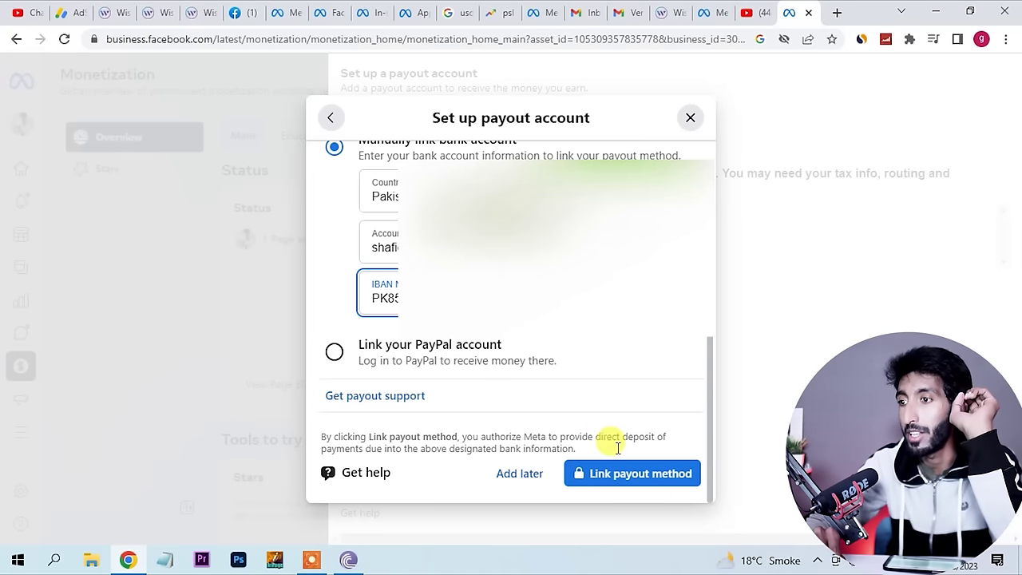
{"action": "left_click", "coordinate": [634, 479]}
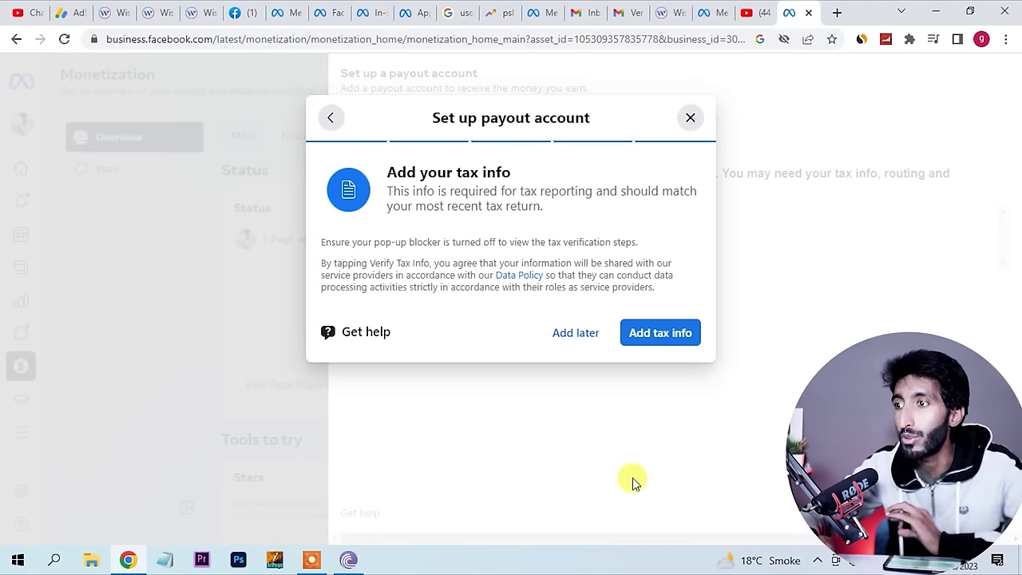
- Start the tax info form with the Facebook account, answer No to the U.S. citizen or resident and intermediary questions, and continue
{"action": "left_click", "coordinate": [667, 334]}
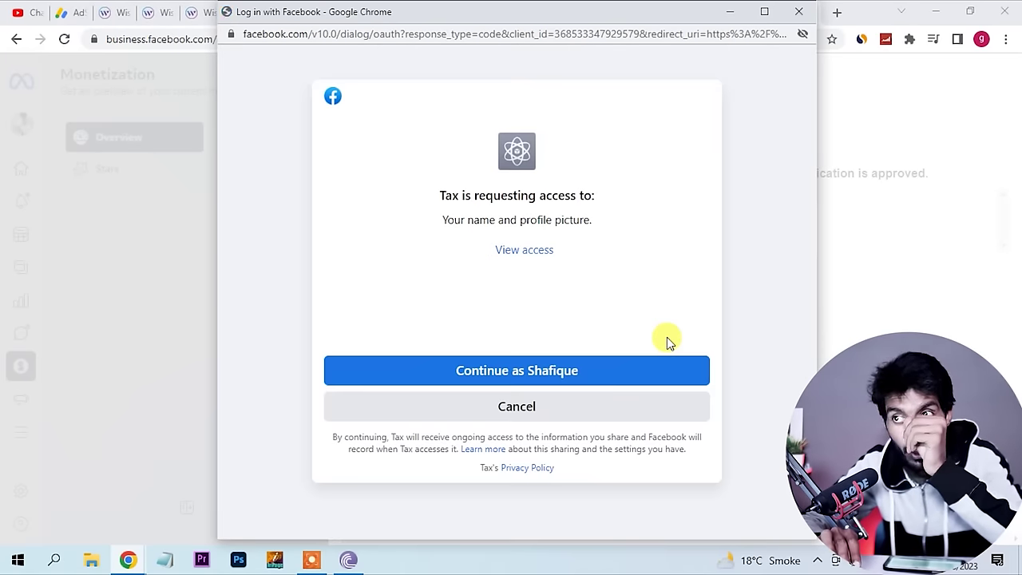
{"action": "left_click", "coordinate": [514, 376]}
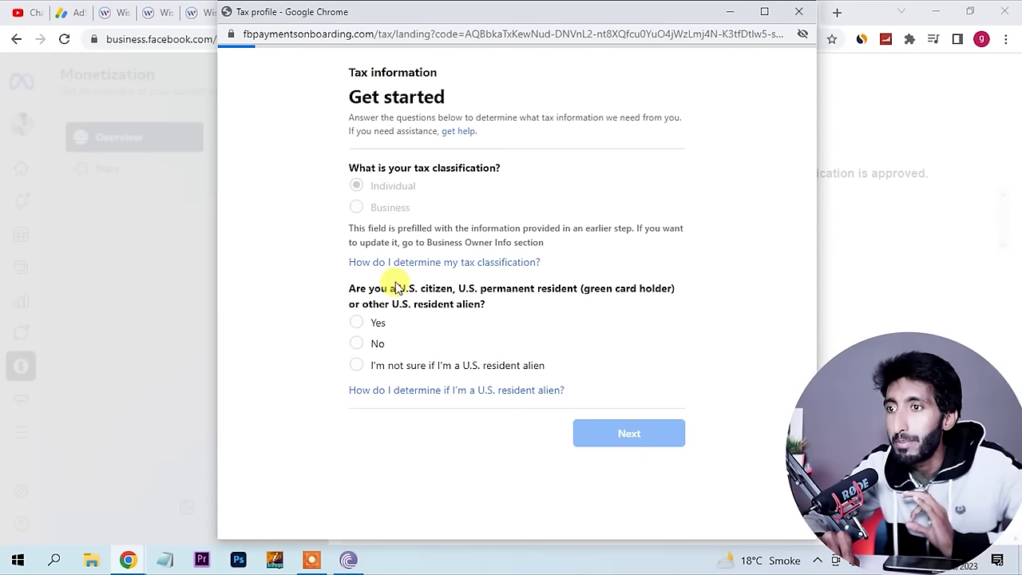
{"action": "left_click", "coordinate": [357, 345]}
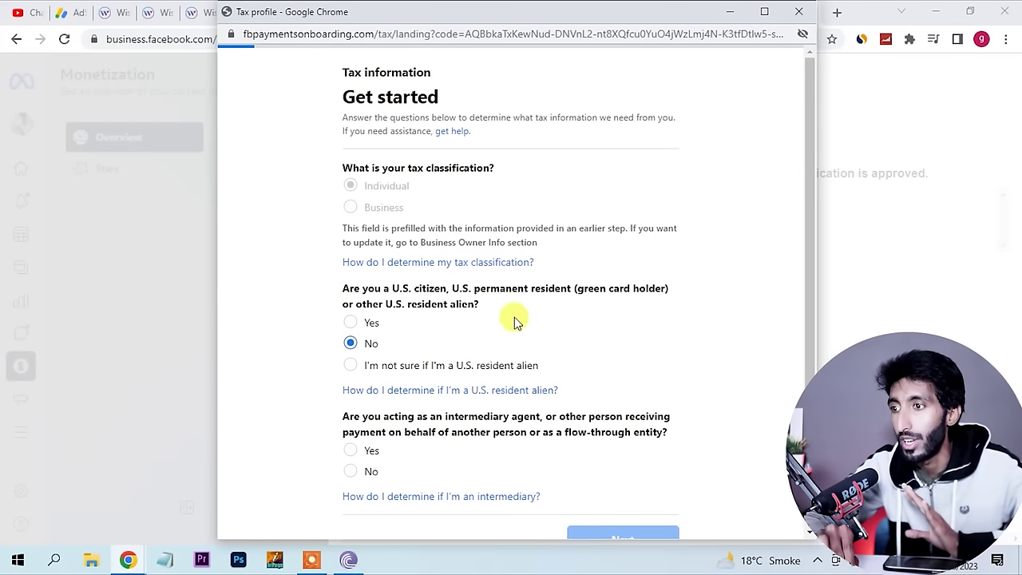
{"action": "scroll", "coordinate": [613, 498], "scroll_direction": "down", "scroll_amount": 2}
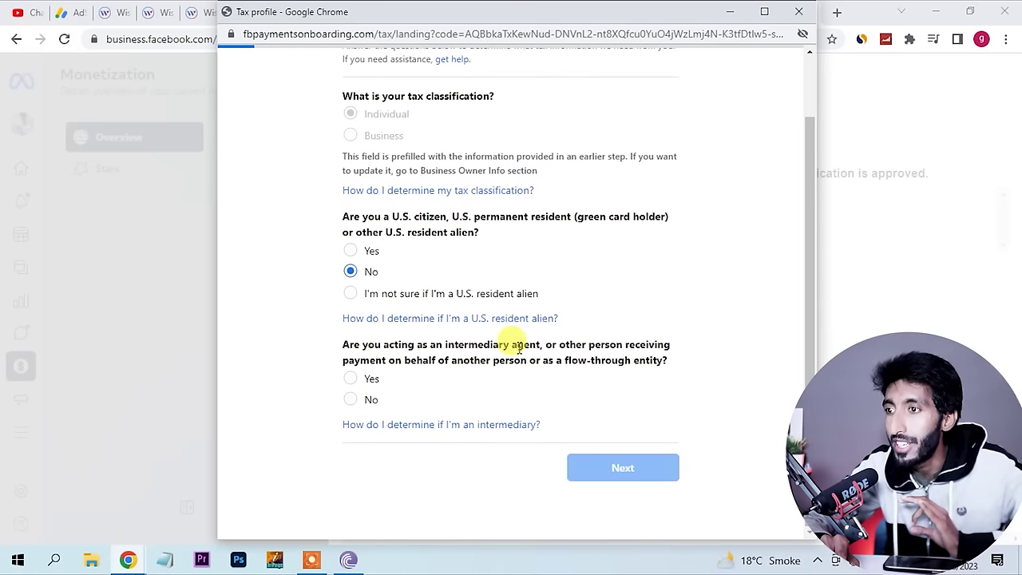
{"action": "left_click", "coordinate": [352, 400]}
{"action": "left_click", "coordinate": [627, 472]}
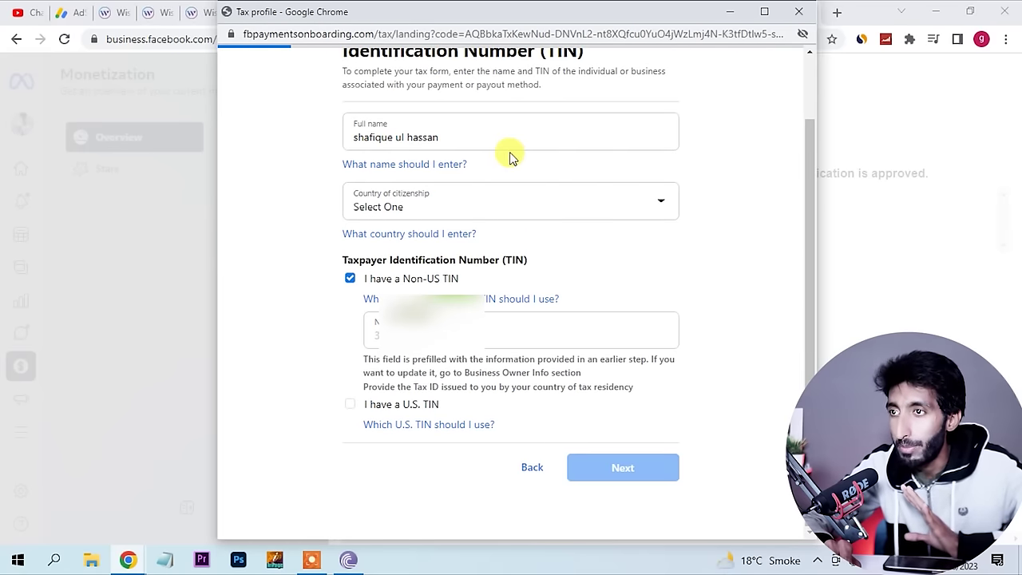
- Set the country of citizenship to Pakistan, keep only the non-US TIN option enabled, and continue to the address
{"action": "left_click", "coordinate": [457, 209]}
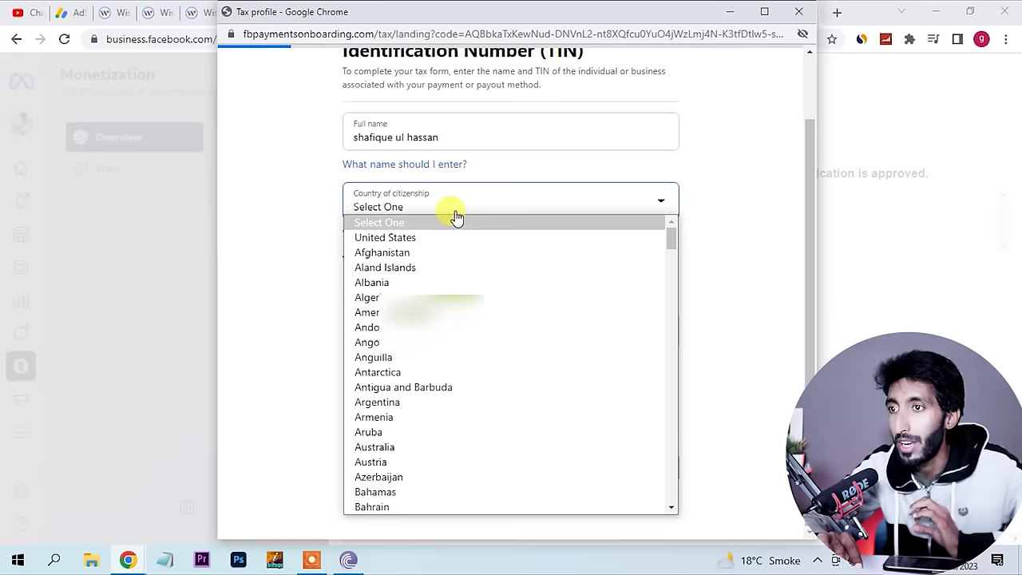
{"action": "type", "text": "pak"}
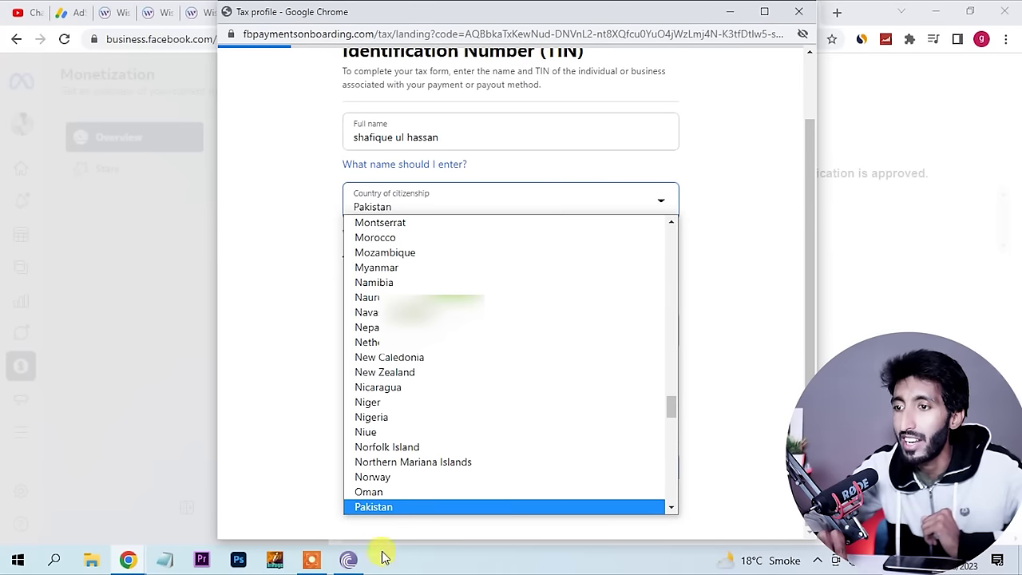
{"action": "left_click", "coordinate": [372, 508]}
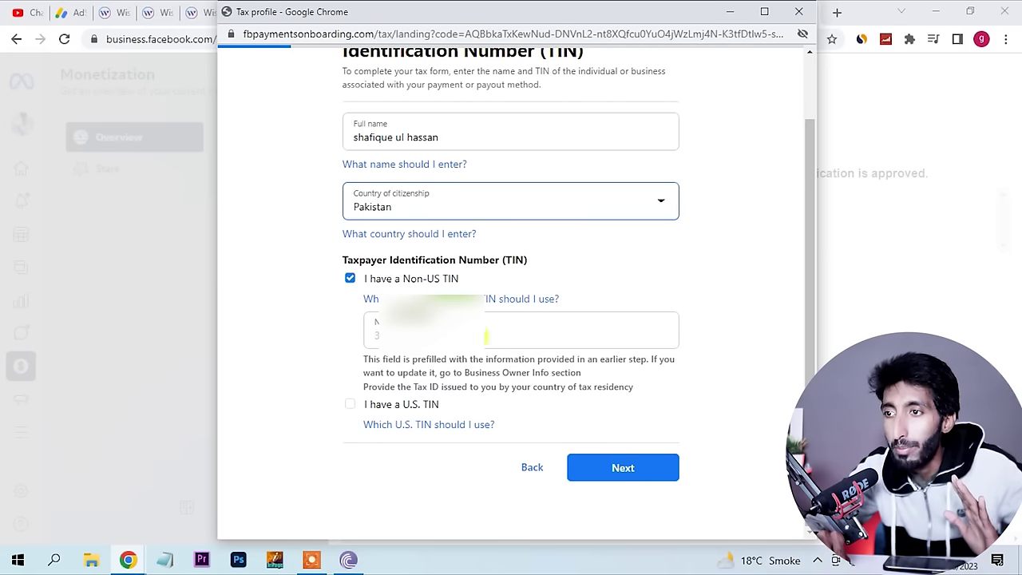
{"action": "left_click", "coordinate": [350, 409]}
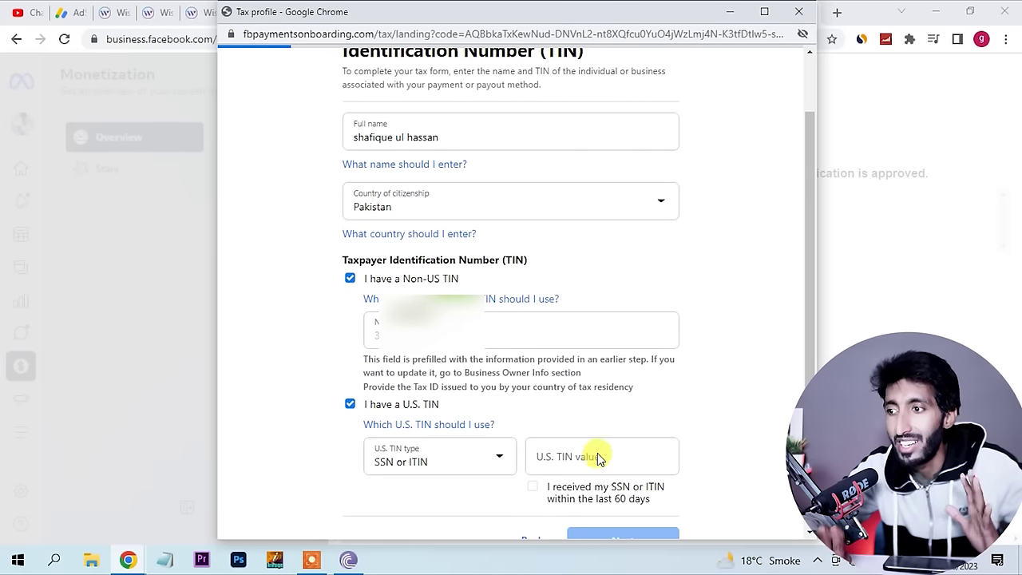
{"action": "left_click", "coordinate": [351, 408]}
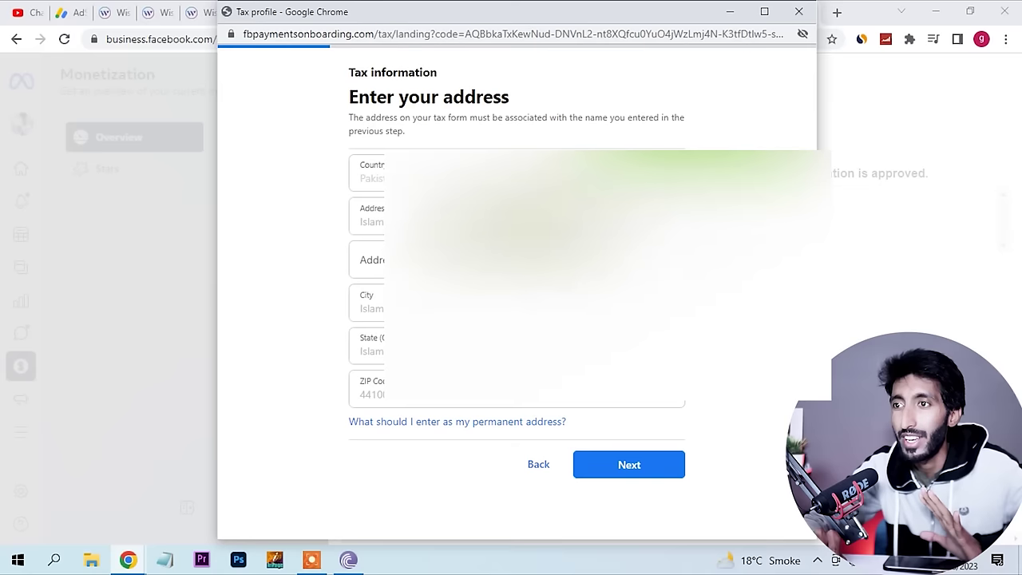
- Accept the prefilled address, keep the mailing address the same as the permanent one, and continue to the service details
{"action": "left_click", "coordinate": [619, 467]}
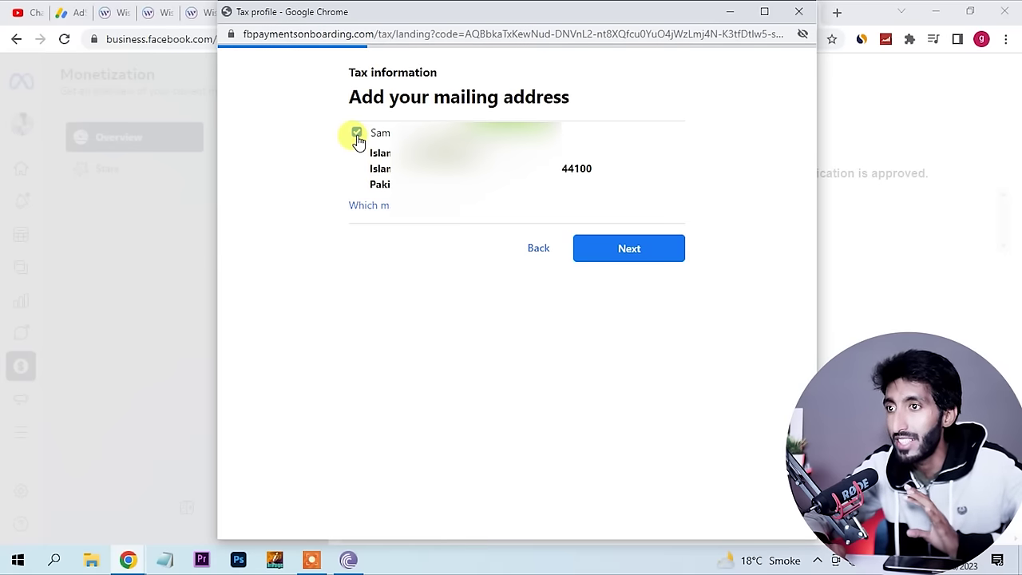
{"action": "left_click", "coordinate": [429, 215]}
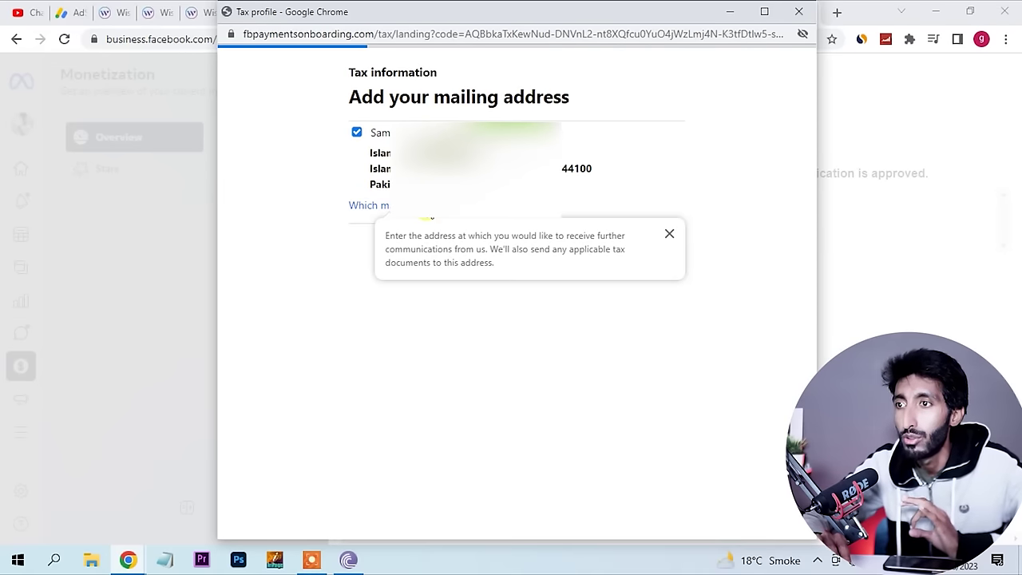
{"action": "left_click", "coordinate": [670, 237]}
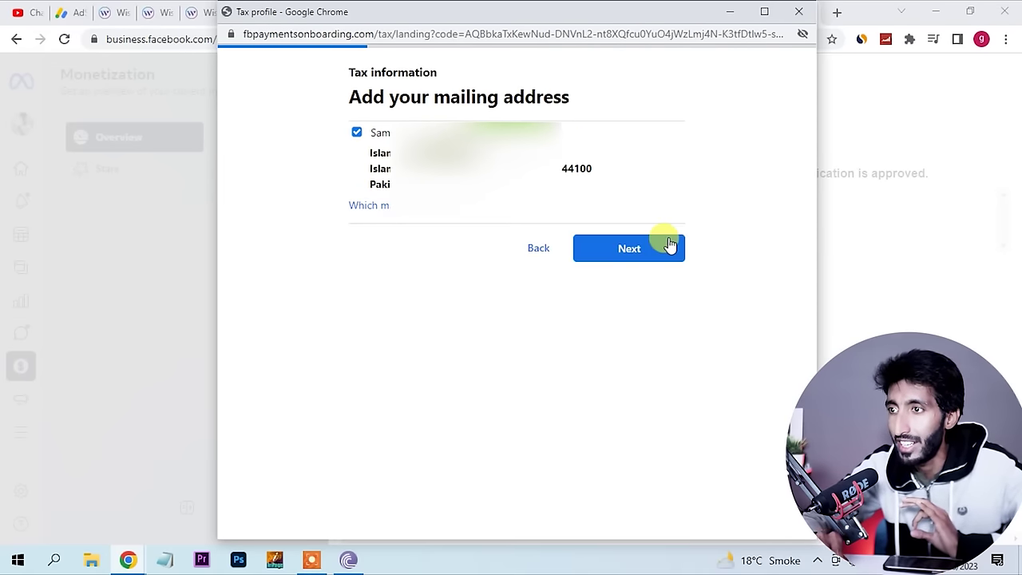
{"action": "left_click", "coordinate": [357, 134]}
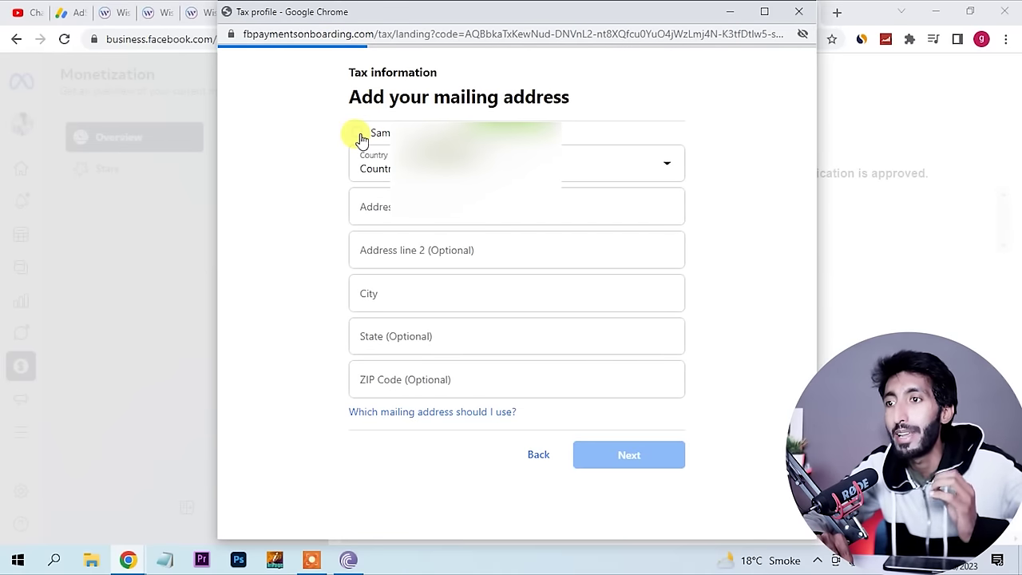
{"action": "left_click", "coordinate": [357, 133]}
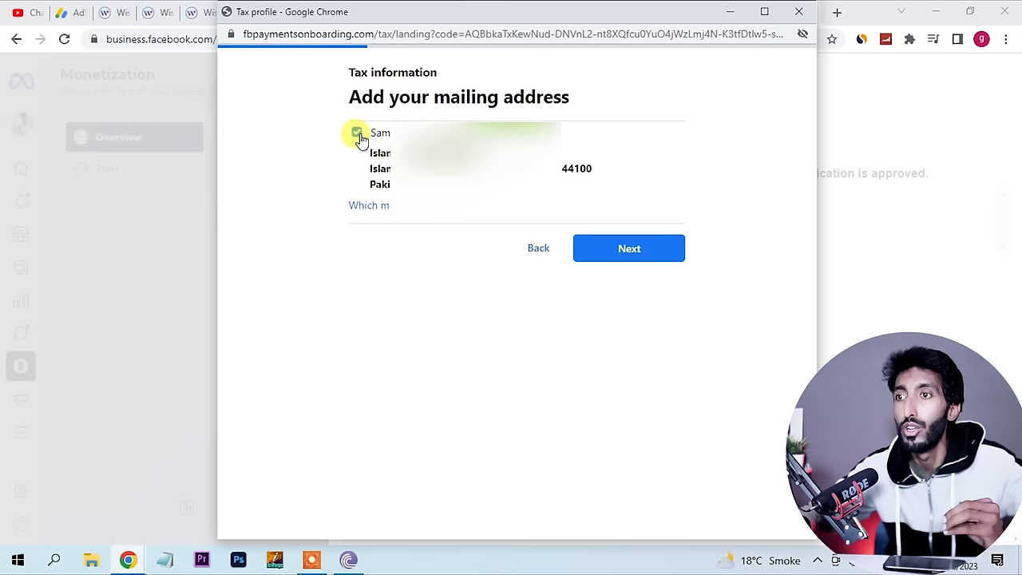
{"action": "left_click", "coordinate": [358, 134]}
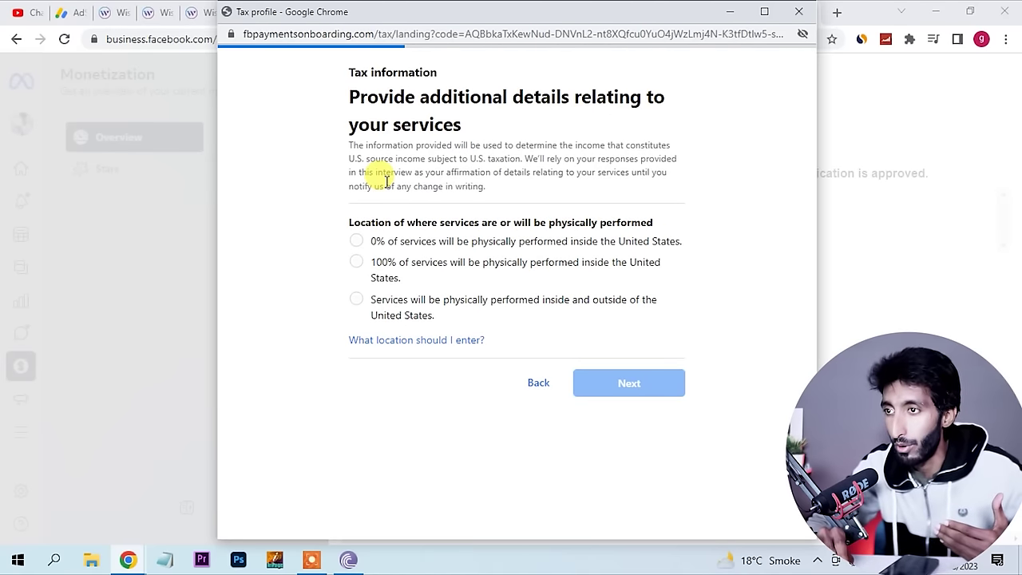
- Declare 0% of services performed inside the United States, then certify the tax form and sign it with the full name
{"action": "left_click", "coordinate": [356, 241]}
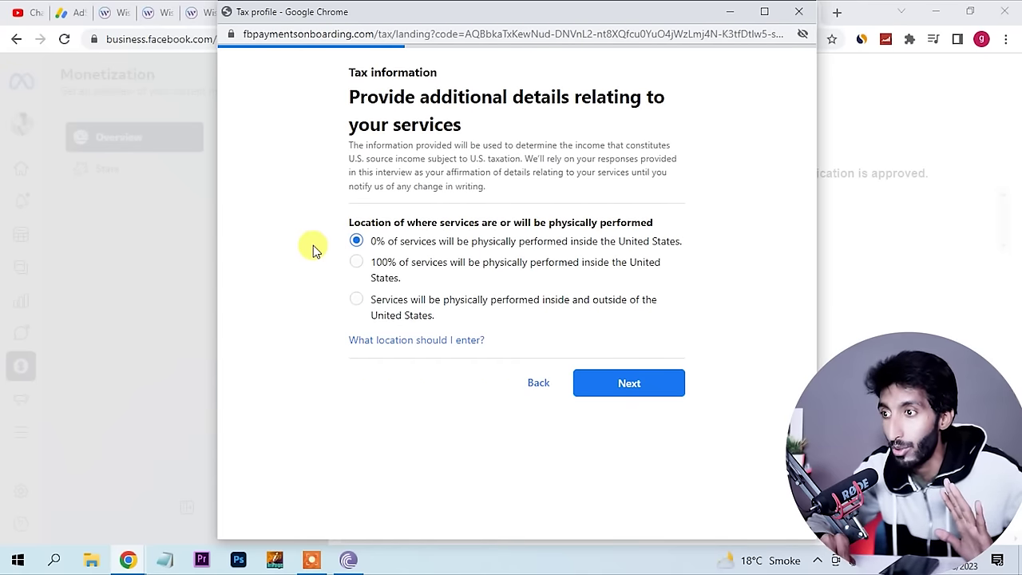
{"action": "left_click", "coordinate": [627, 384]}
{"action": "scroll", "coordinate": [625, 383], "scroll_direction": "down", "scroll_amount": 6}
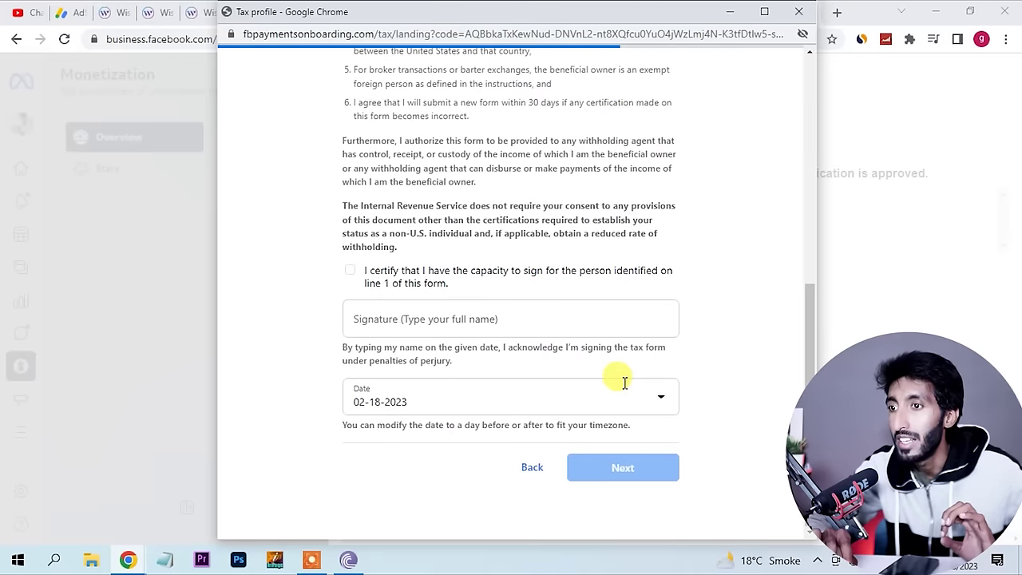
{"action": "left_click", "coordinate": [351, 272]}
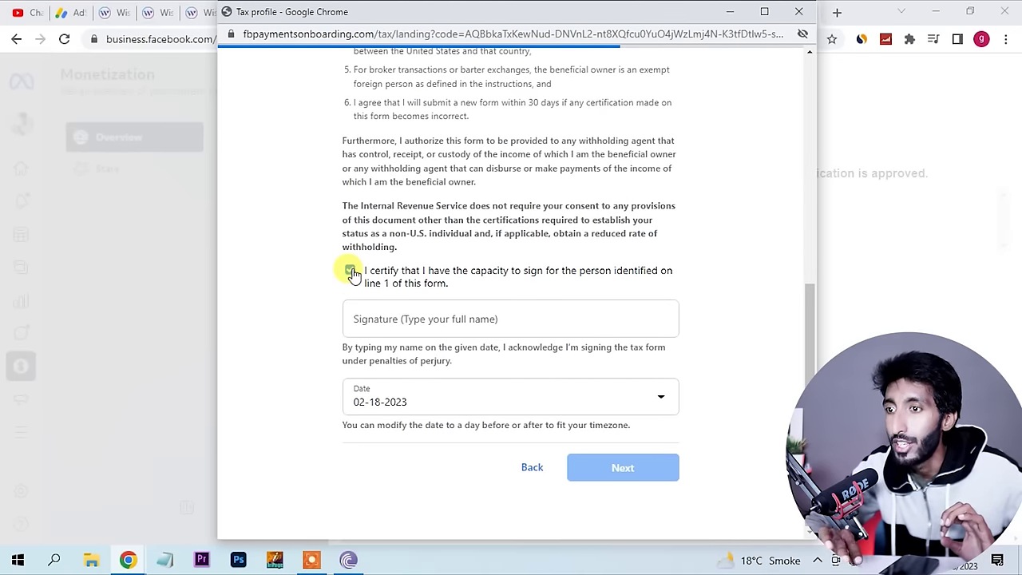
{"action": "left_click", "coordinate": [432, 319]}
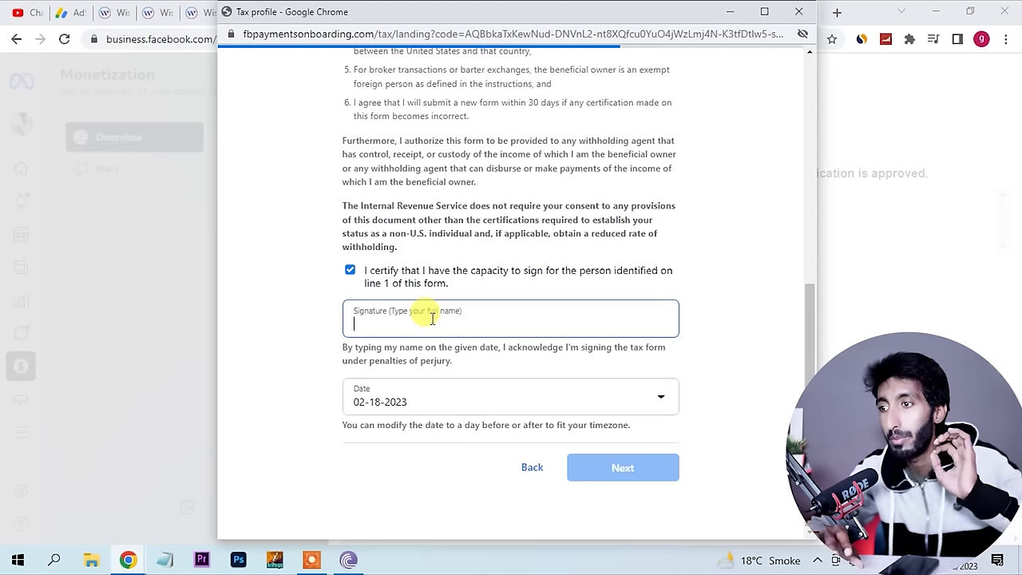
{"action": "key", "text": "ctrl+v"}
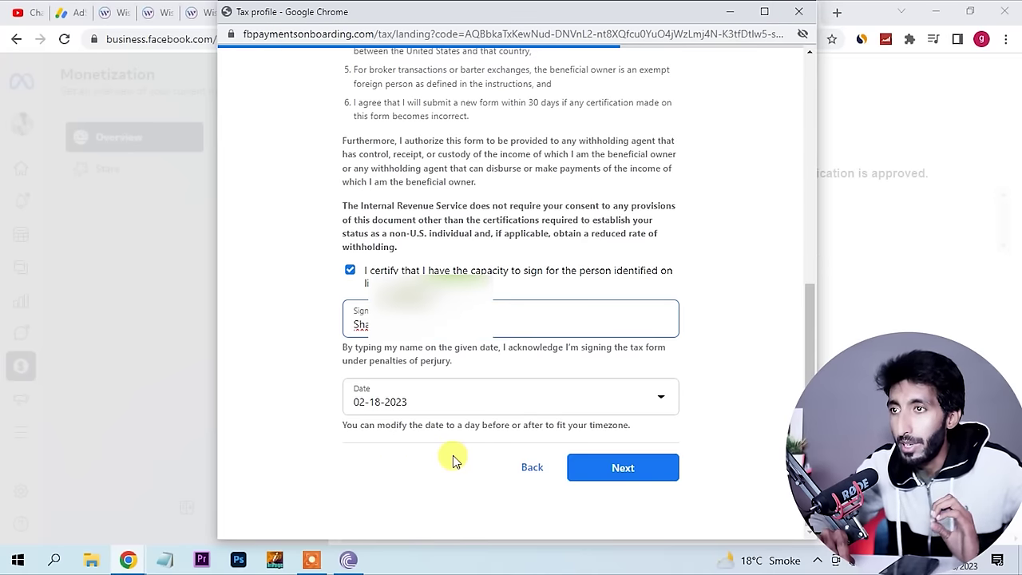
{"action": "left_click", "coordinate": [611, 467]}
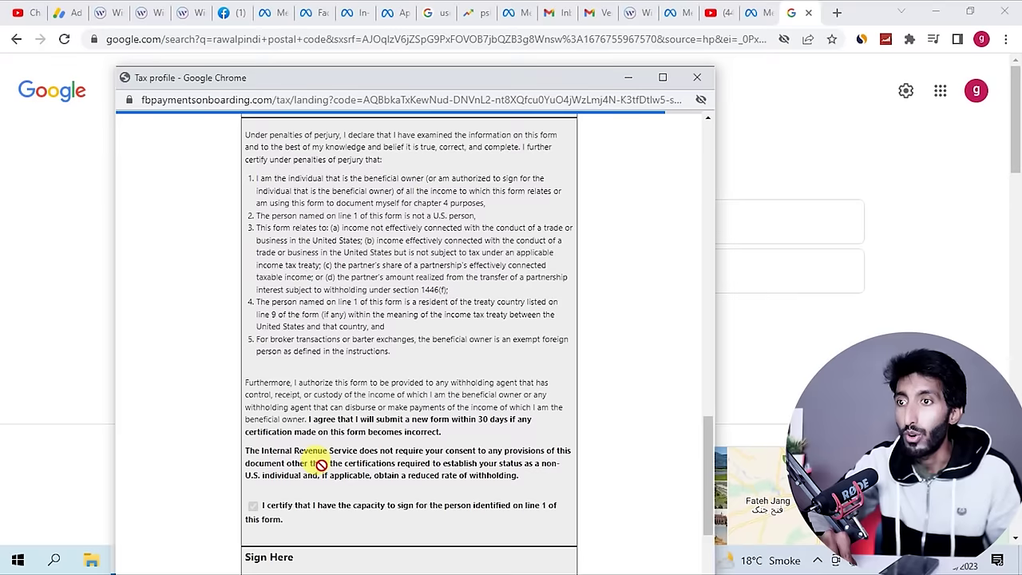
- Review the completed tax form's certification, submit the form, and check the submission status on the Tax Profile page
{"action": "scroll", "coordinate": [316, 461], "scroll_direction": "up", "scroll_amount": 1}
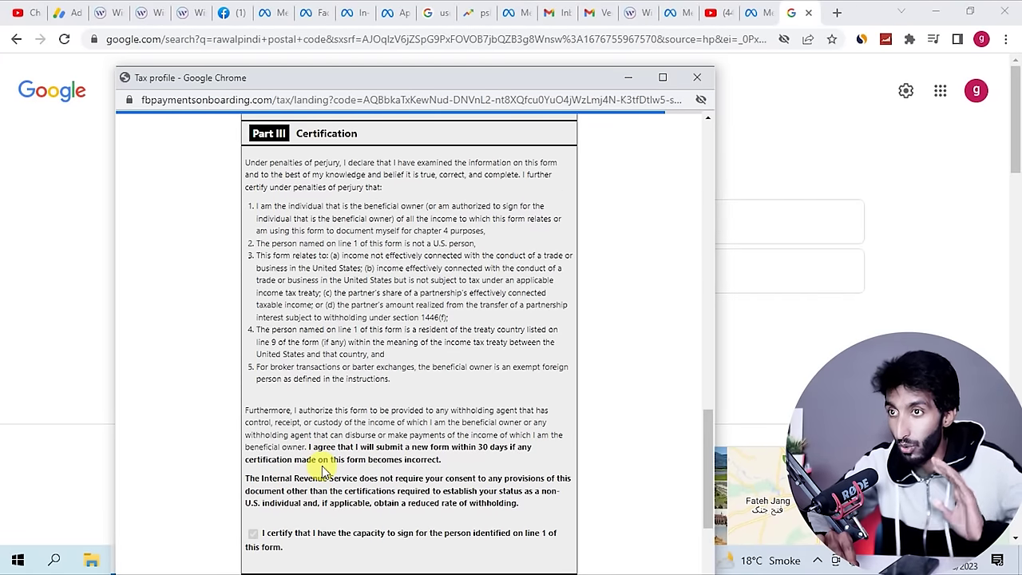
{"action": "scroll", "coordinate": [323, 471], "scroll_direction": "down", "scroll_amount": 3}
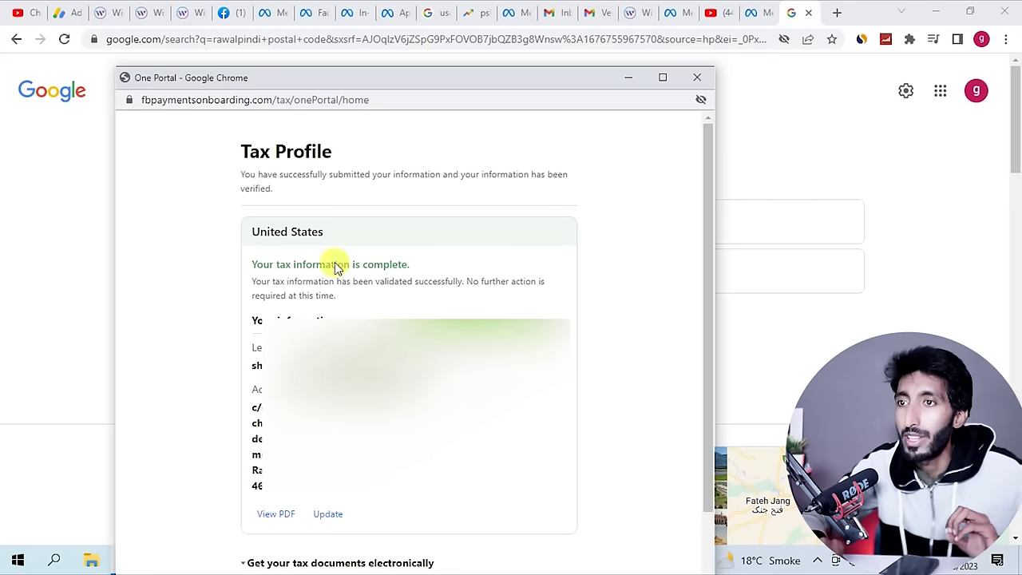
{"action": "left_click_drag", "start_coordinate": [279, 174], "coordinate": [446, 187]}
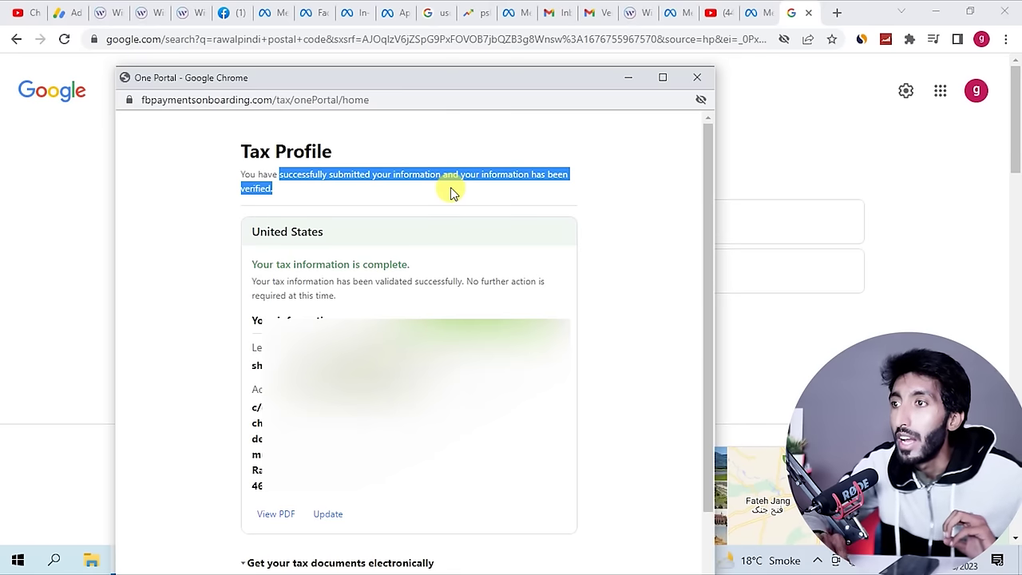
{"action": "left_click", "coordinate": [451, 192]}
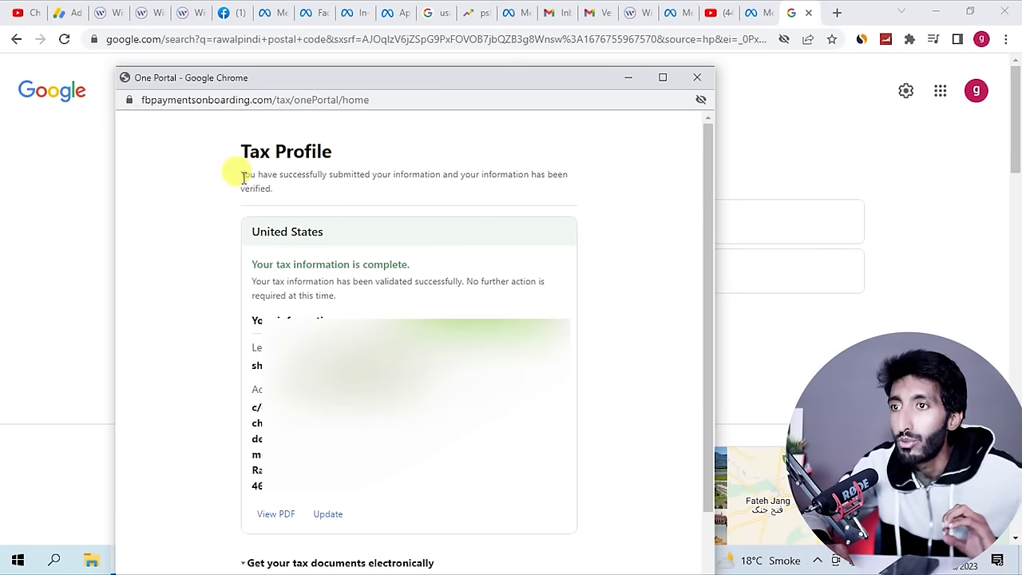
- Check the verification status on the Tax Profile page, keep paperless delivery of tax documents enabled, and finish the tax profile
{"action": "left_click_drag", "start_coordinate": [242, 173], "coordinate": [263, 190]}
{"action": "left_click", "coordinate": [272, 193]}
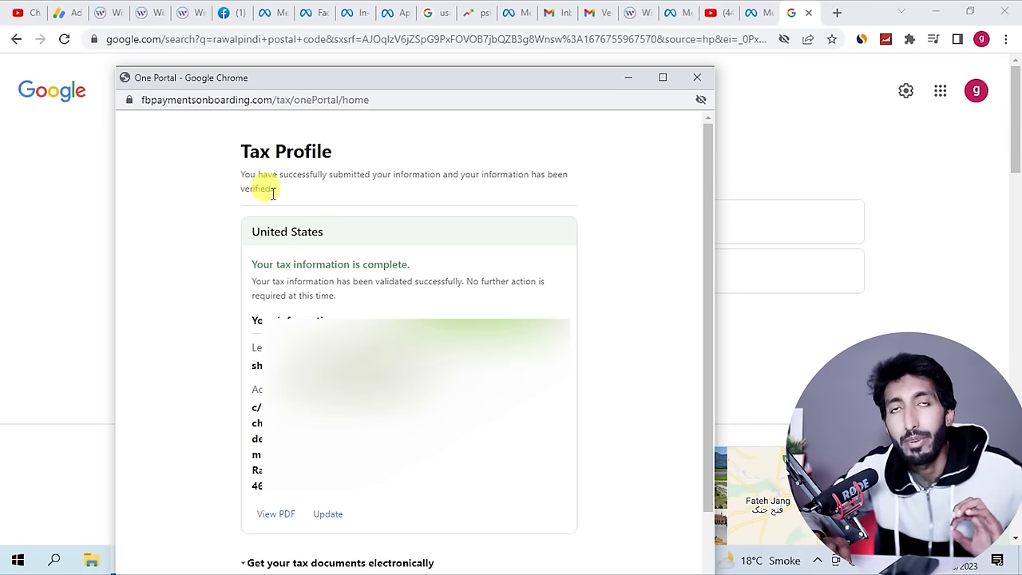
{"action": "scroll", "coordinate": [343, 240], "scroll_direction": "down", "scroll_amount": 2}
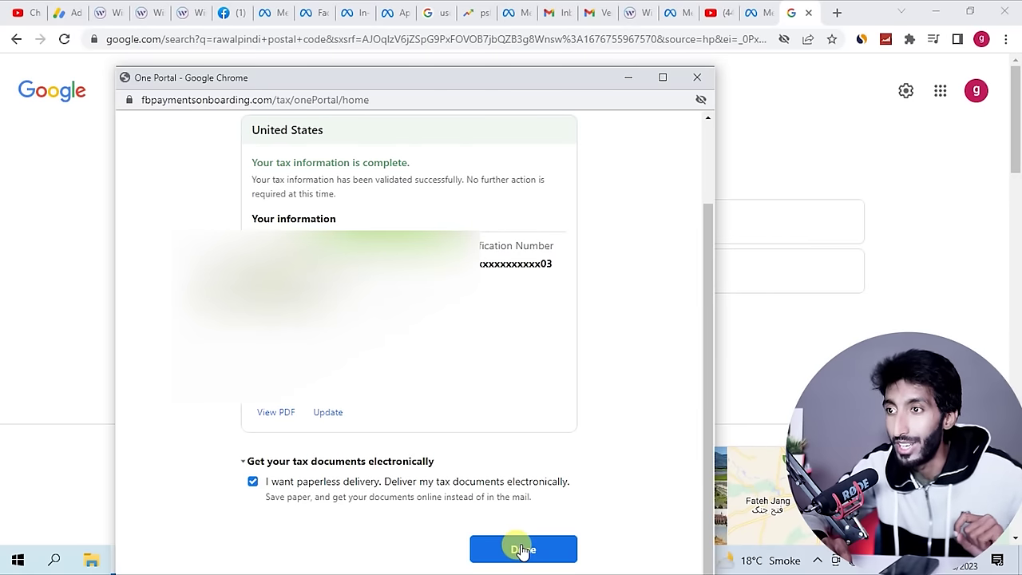
{"action": "left_click", "coordinate": [523, 550]}
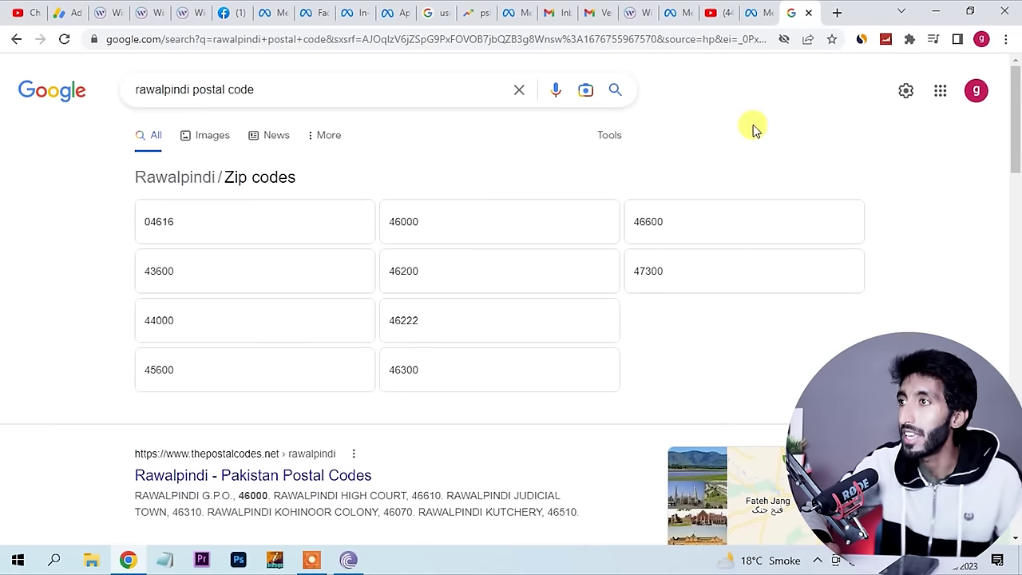
- Return to the Meta Business Suite monetization page, finish the payout account setup, and complete connecting the payout account to the Page
{"action": "left_click", "coordinate": [757, 14]}
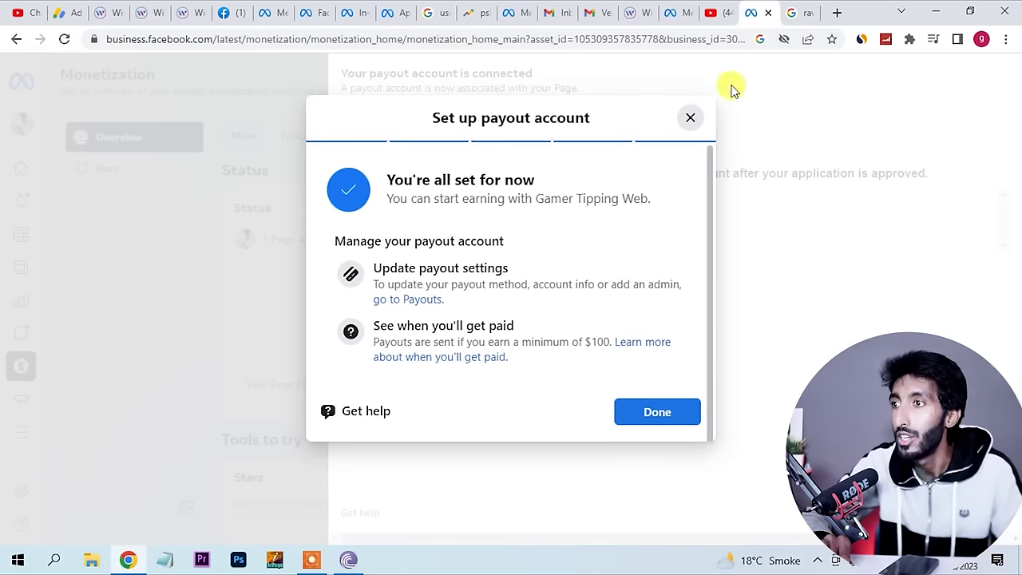
{"action": "left_click", "coordinate": [635, 419]}
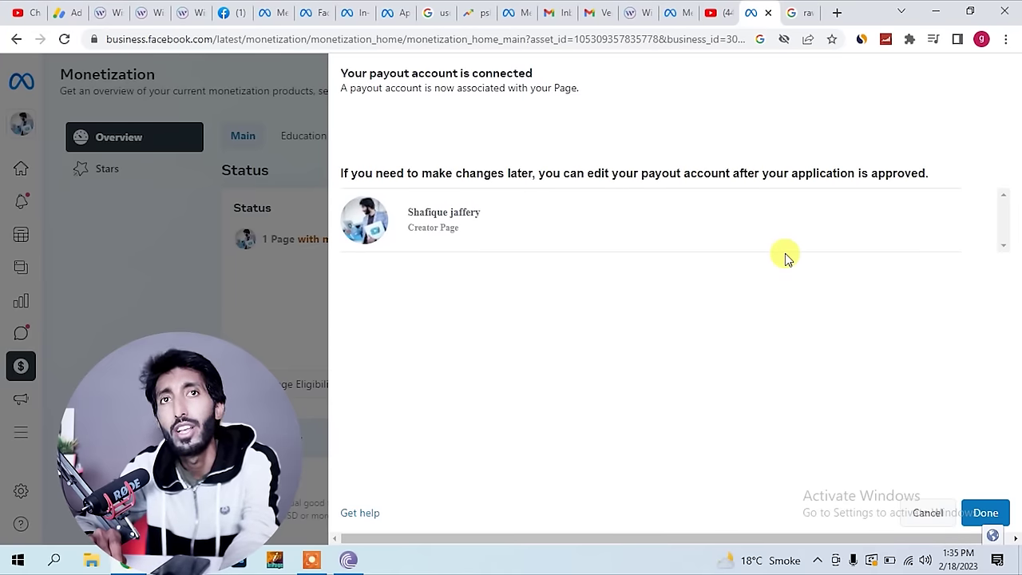
{"action": "left_click", "coordinate": [984, 514]}
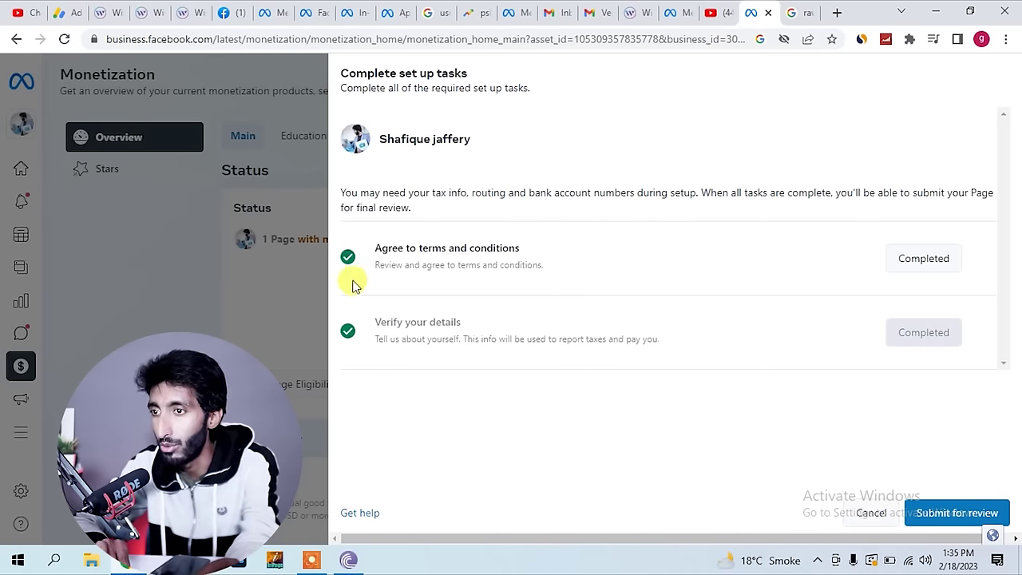
- Submit the Page's completed Stars setup tasks for review and acknowledge the application's submission
{"action": "left_click", "coordinate": [953, 516]}
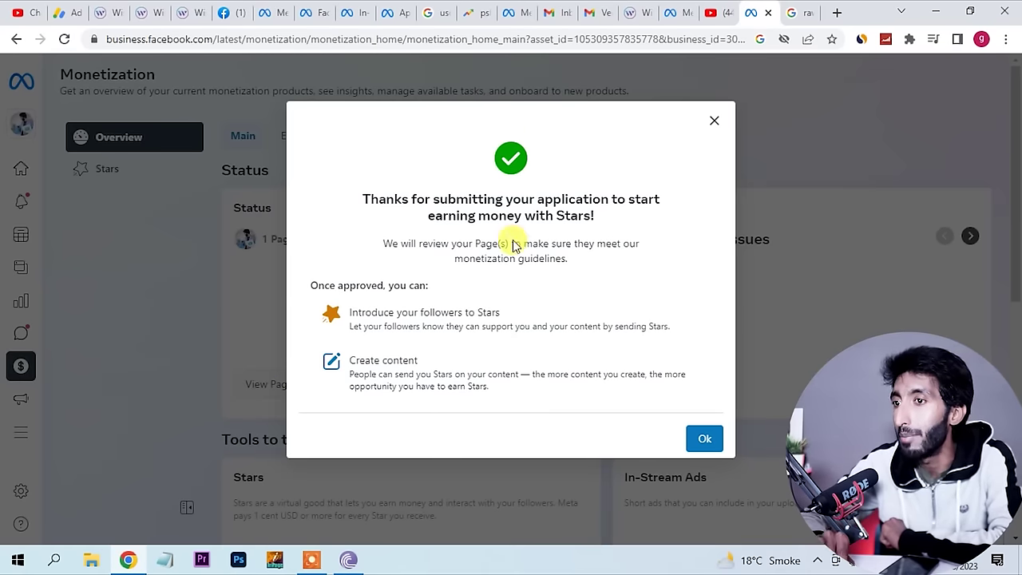
{"action": "left_click", "coordinate": [698, 436]}
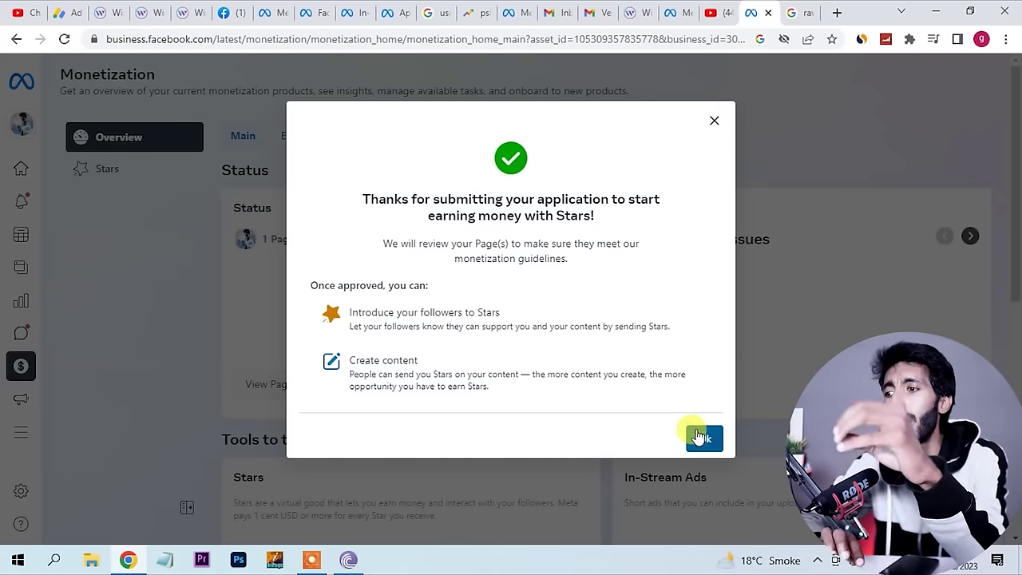